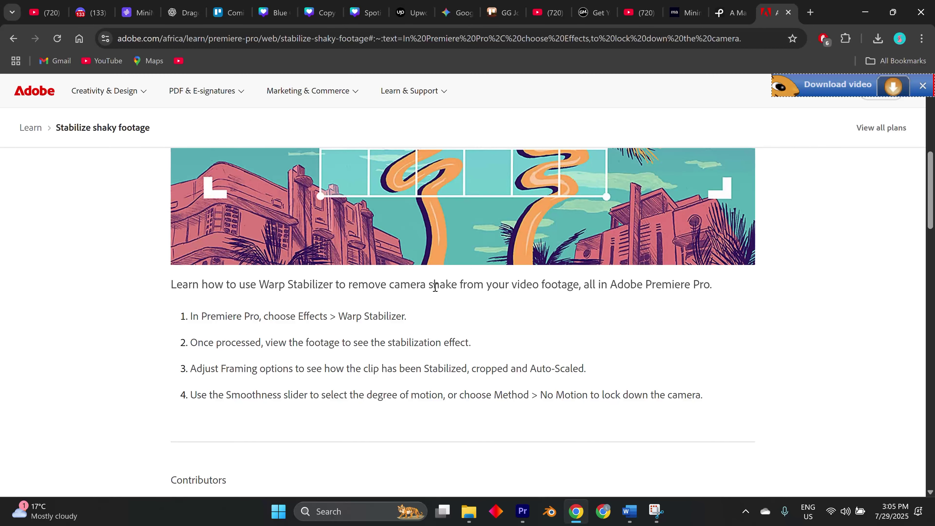
Step: Read Adobe's written instructions for stabilizing shaky footage with Warp Stabilizer
{"action": "scroll", "coordinate": [434, 289], "scroll_direction": "down", "scroll_amount": 1}
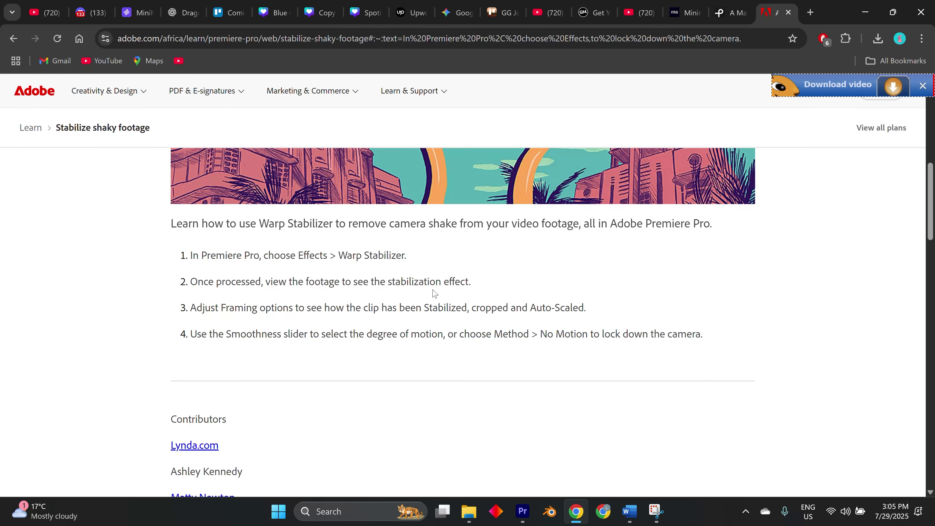
{"action": "scroll", "coordinate": [433, 290], "scroll_direction": "down", "scroll_amount": 1}
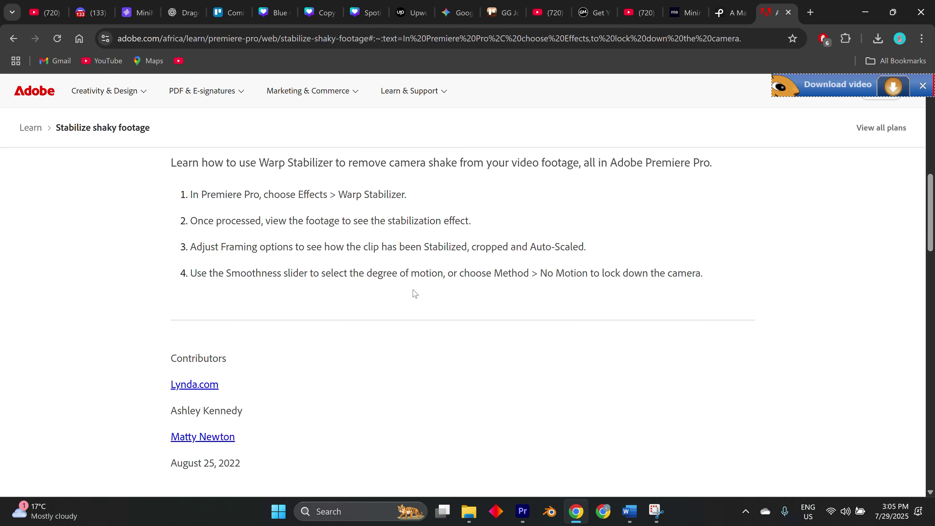
{"action": "scroll", "coordinate": [415, 294], "scroll_direction": "down", "scroll_amount": 2}
{"action": "scroll", "coordinate": [415, 294], "scroll_direction": "down", "scroll_amount": 1}
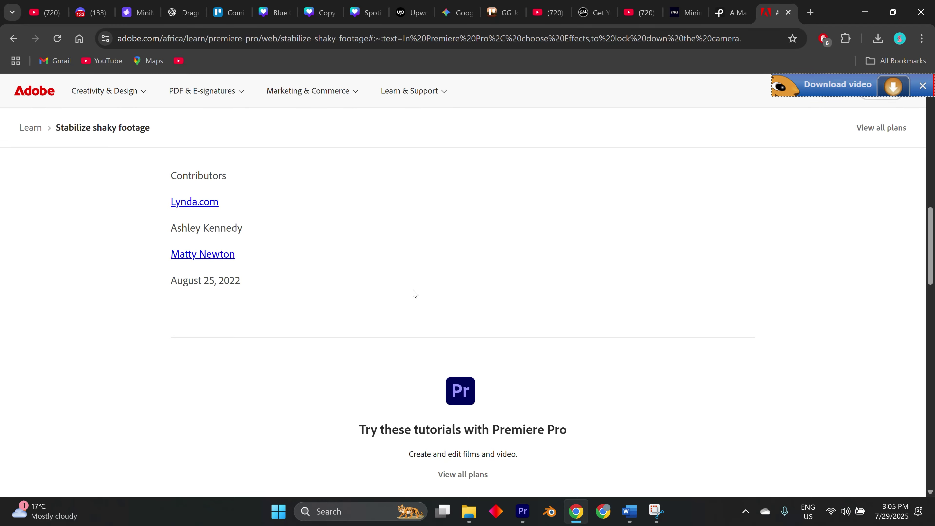
{"action": "scroll", "coordinate": [415, 292], "scroll_direction": "up", "scroll_amount": 6}
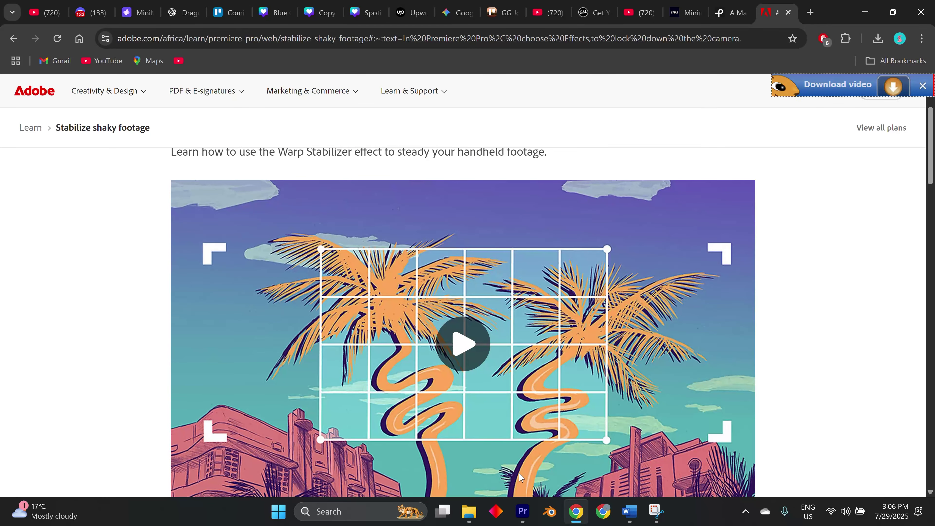
Step: Switch to Premiere Pro and preview the laptop-typing clip in the source monitor, scrubbing back to about 00:00:08:09
{"action": "left_click", "coordinate": [524, 512]}
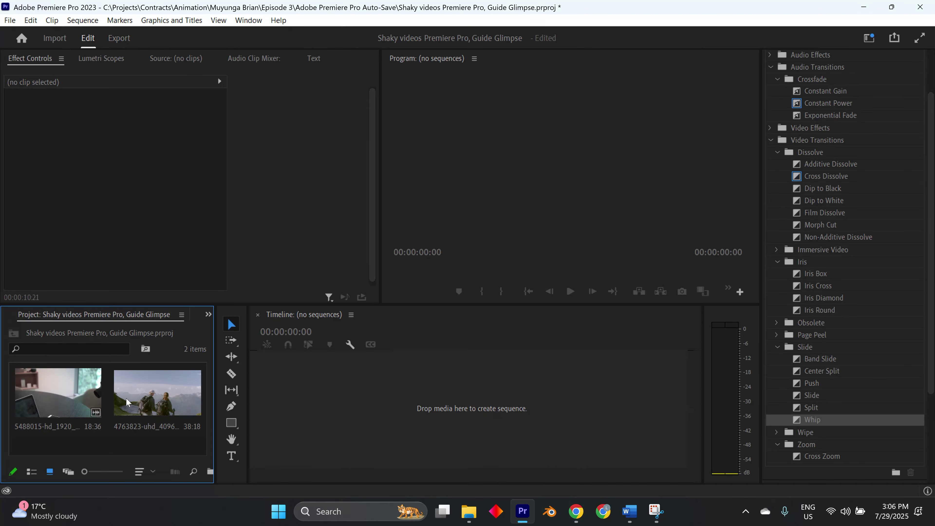
{"action": "left_click", "coordinate": [60, 396]}
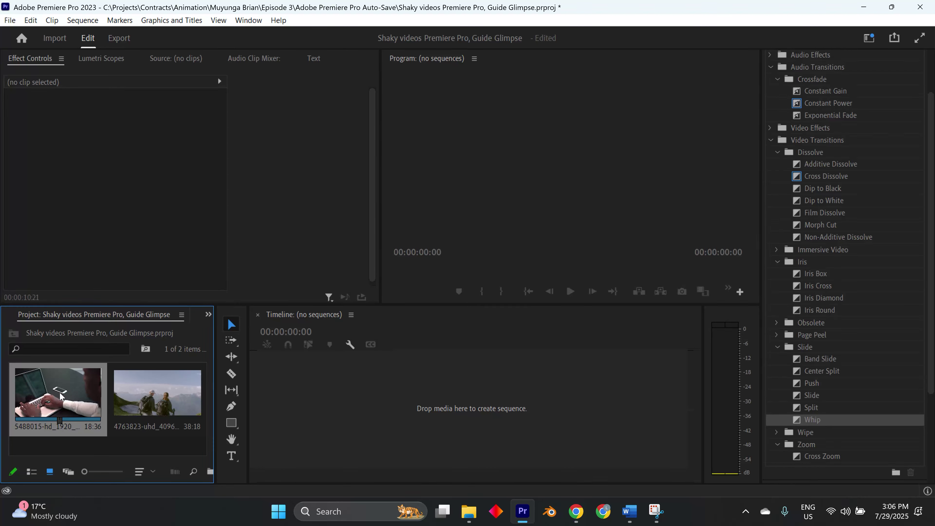
{"action": "double_click", "coordinate": [60, 396]}
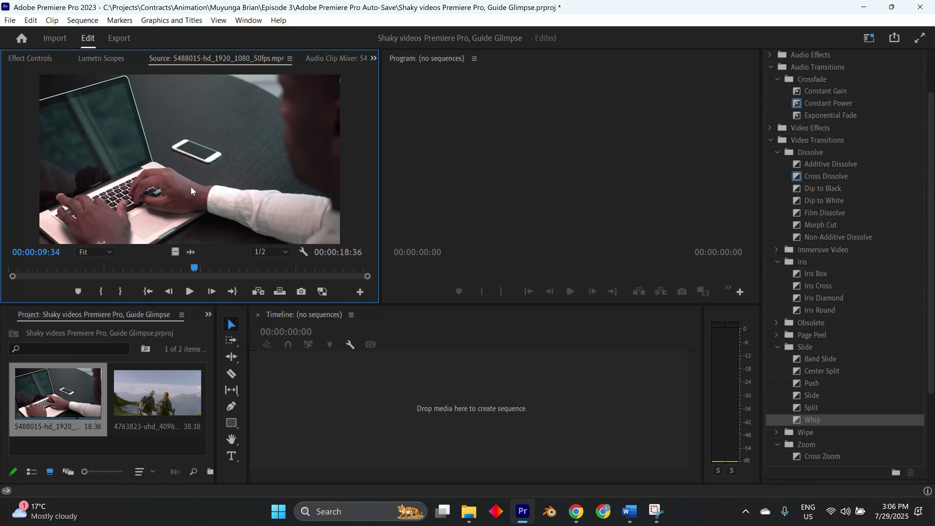
{"action": "left_click_drag", "start_coordinate": [194, 268], "coordinate": [165, 269]}
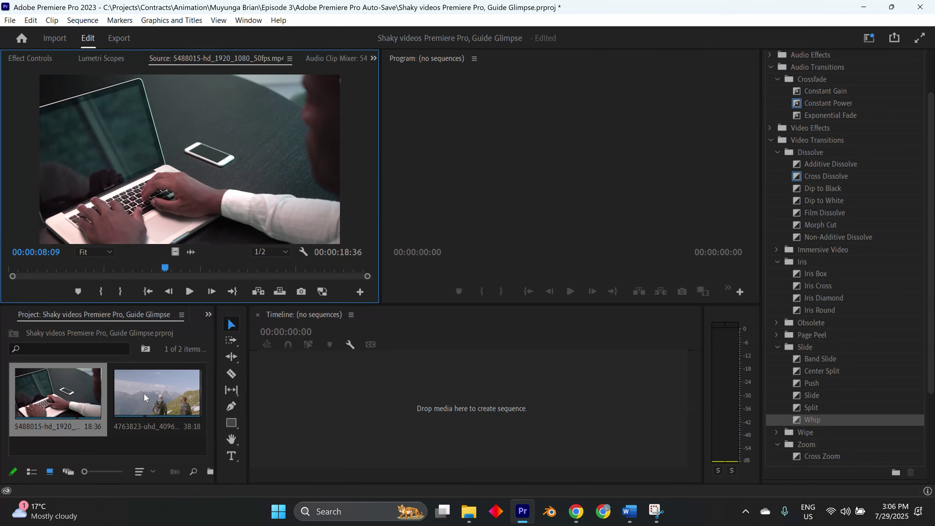
Step: Create a sequence from the 4763823-uhd_4096_2160_24fps hikers clip and bring up the Effects list
{"action": "left_click_drag", "start_coordinate": [145, 397], "coordinate": [299, 392]}
{"action": "left_click", "coordinate": [777, 155]}
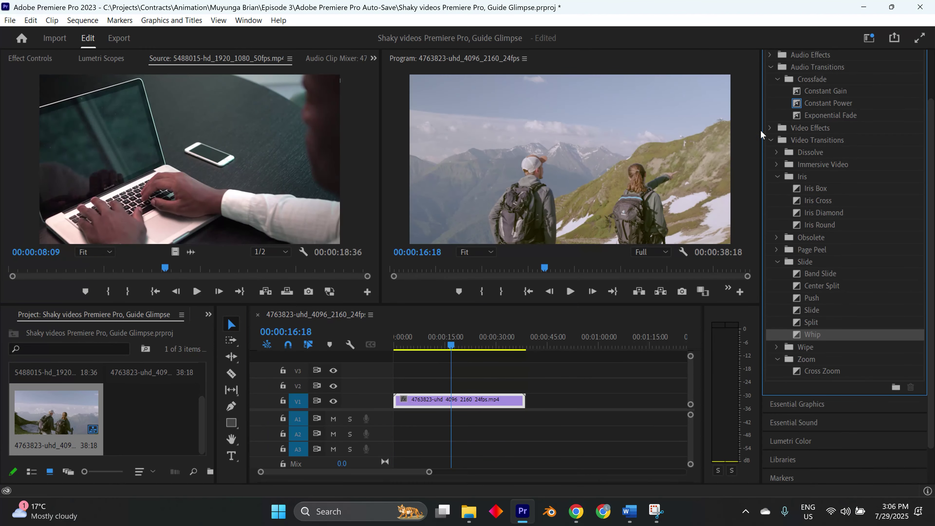
{"action": "left_click", "coordinate": [246, 22]}
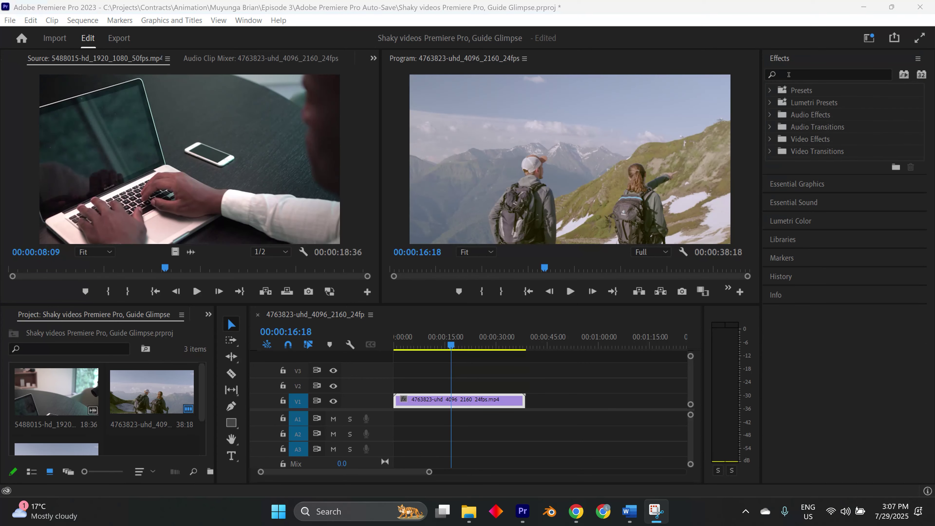
Step: Search the effects for "warp" and apply Warp Stabilizer to the hikers clip in the timeline
{"action": "left_click", "coordinate": [789, 74]}
{"action": "type", "text": "war"}
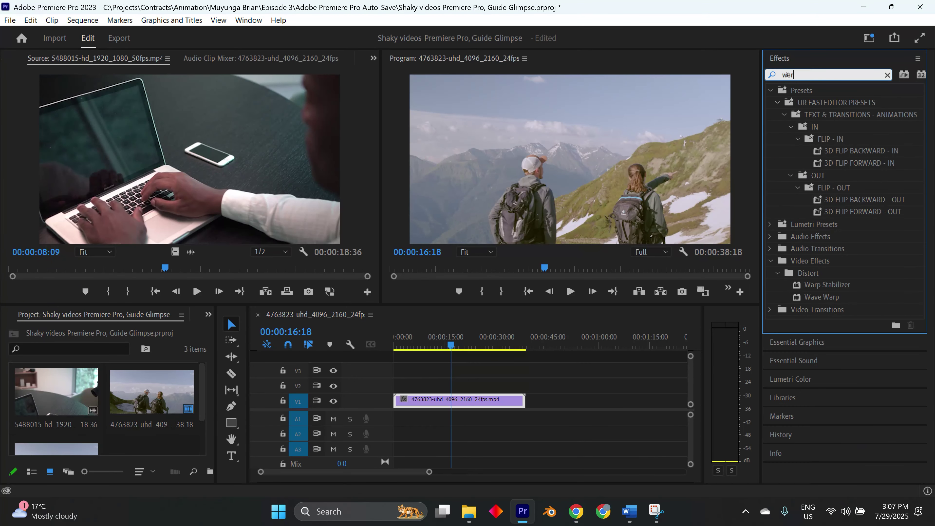
{"action": "type", "text": "p"}
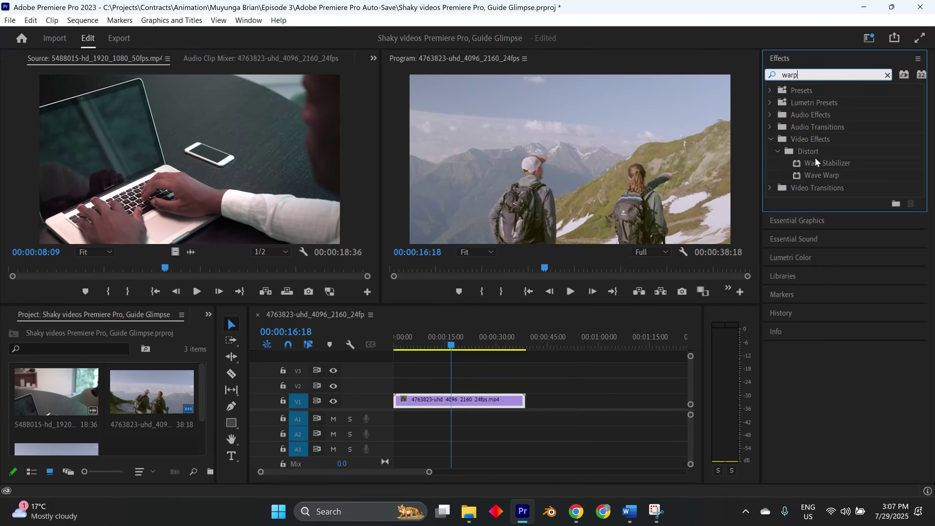
{"action": "left_click_drag", "start_coordinate": [836, 161], "coordinate": [500, 404]}
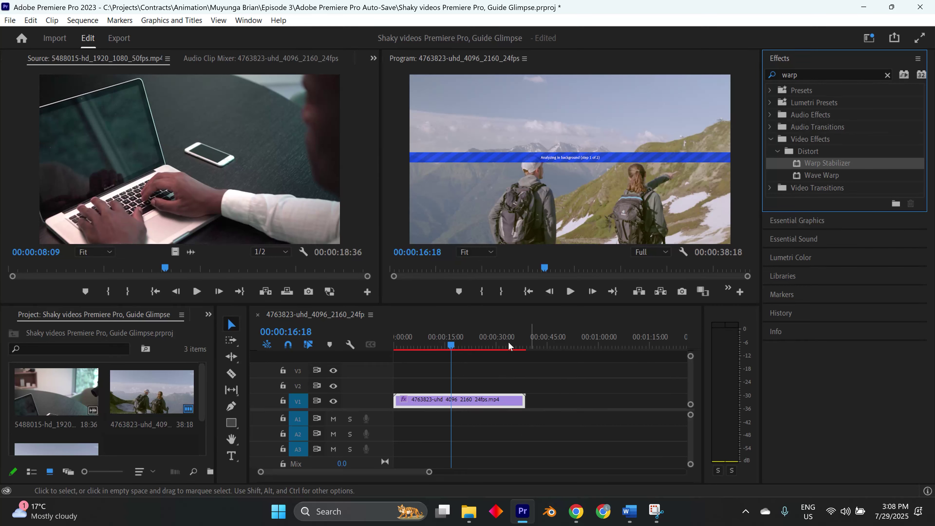
Step: Play the stabilized hikers clip from the start of the sequence
{"action": "left_click_drag", "start_coordinate": [453, 346], "coordinate": [395, 345]}
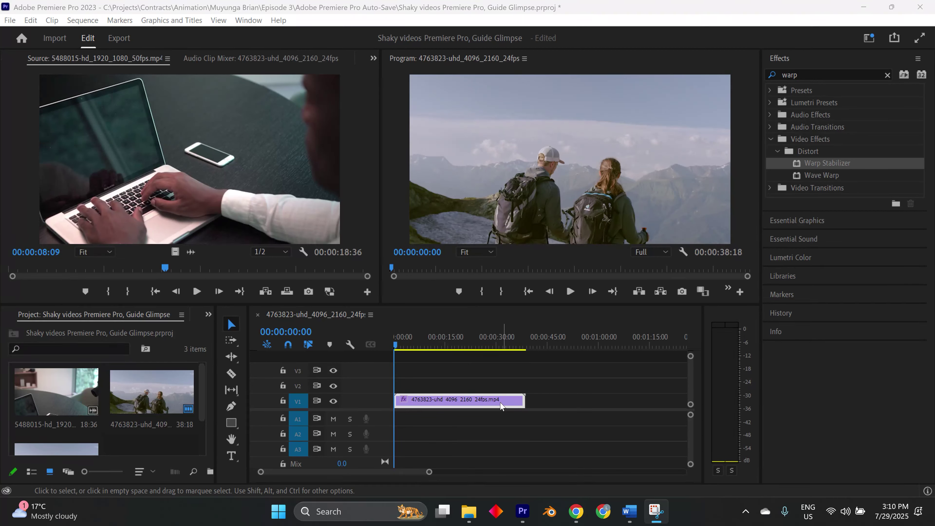
{"action": "left_click", "coordinate": [569, 293]}
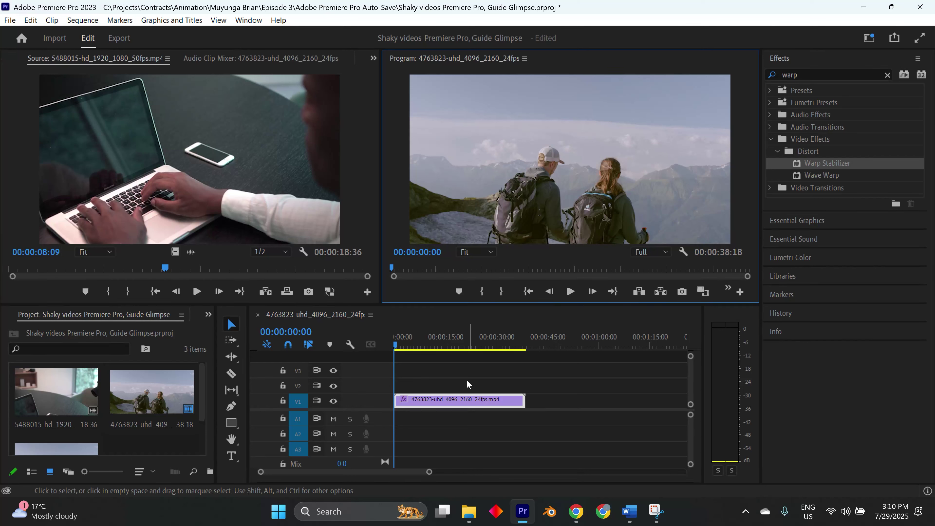
{"action": "left_click_drag", "start_coordinate": [398, 347], "coordinate": [390, 365]}
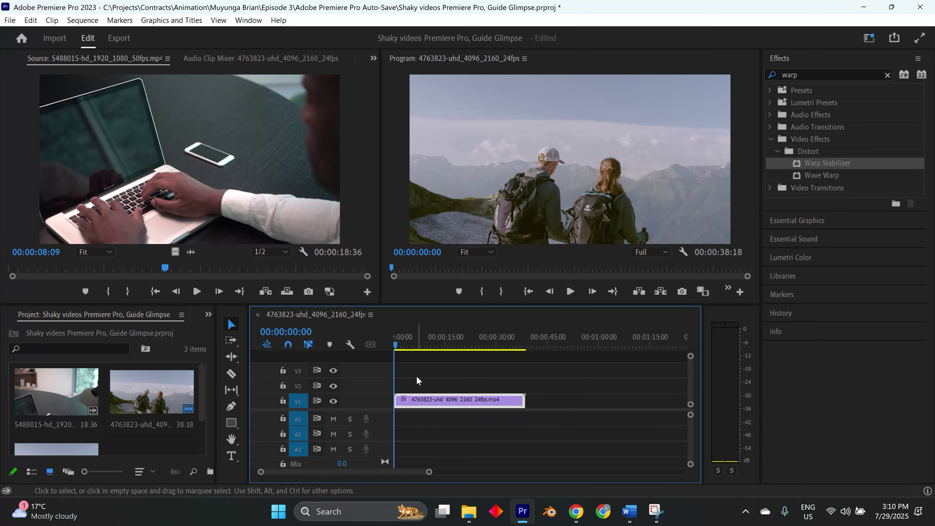
{"action": "key", "text": "space"}
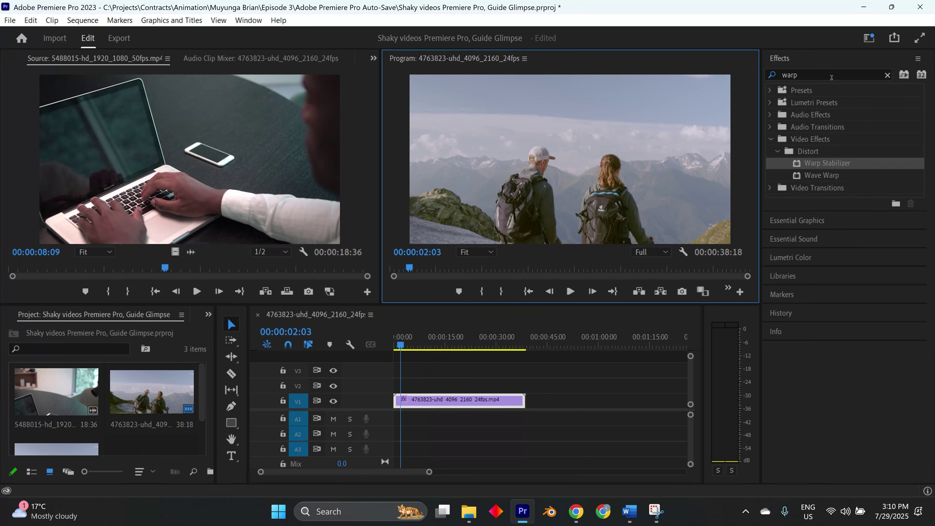
Step: Show the hikers clip's Effect Controls and bring its Warp Stabilizer settings into view
{"action": "left_click", "coordinate": [241, 22]}
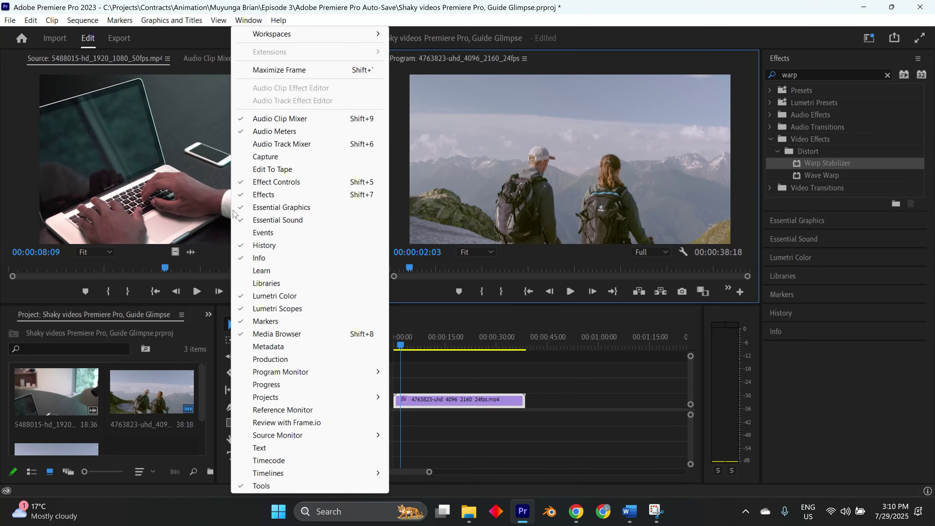
{"action": "left_click", "coordinate": [193, 59]}
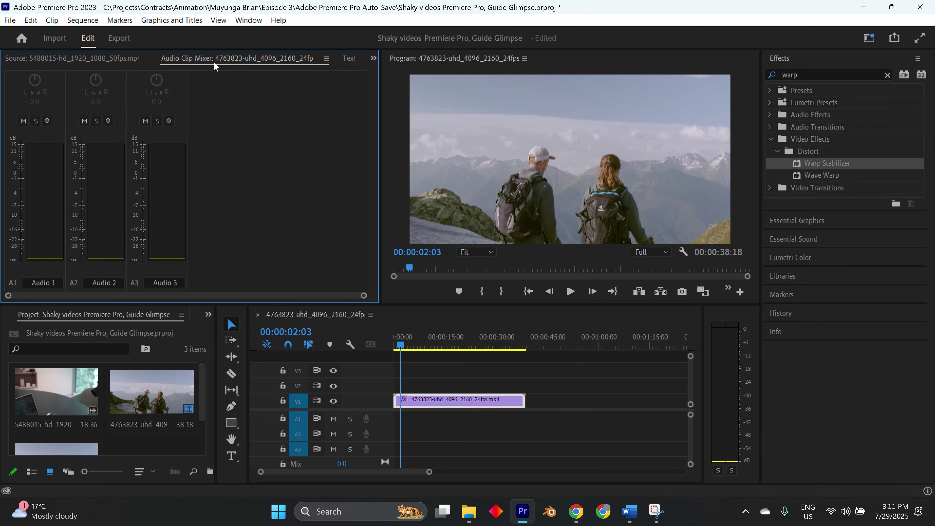
{"action": "left_click", "coordinate": [372, 58]}
{"action": "left_click", "coordinate": [390, 73]}
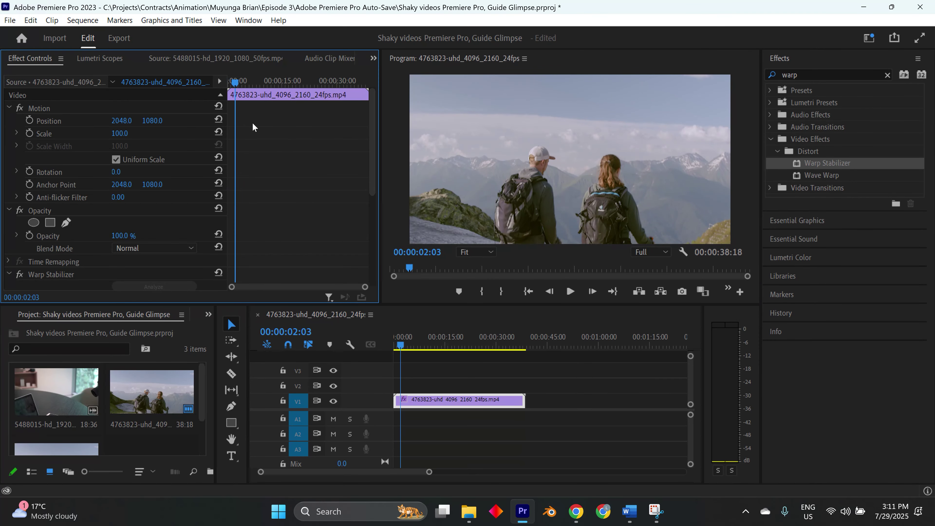
{"action": "scroll", "coordinate": [38, 207], "scroll_direction": "down", "scroll_amount": 4}
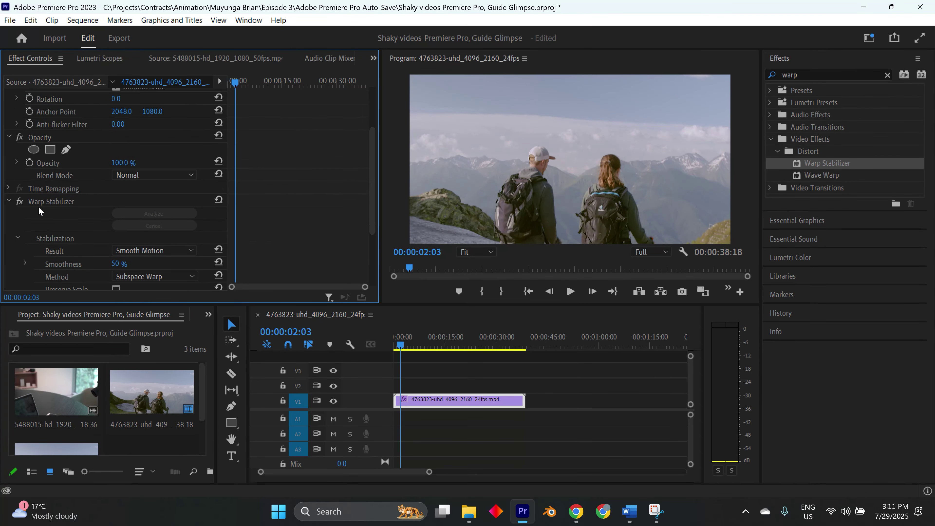
{"action": "scroll", "coordinate": [38, 206], "scroll_direction": "down", "scroll_amount": 4}
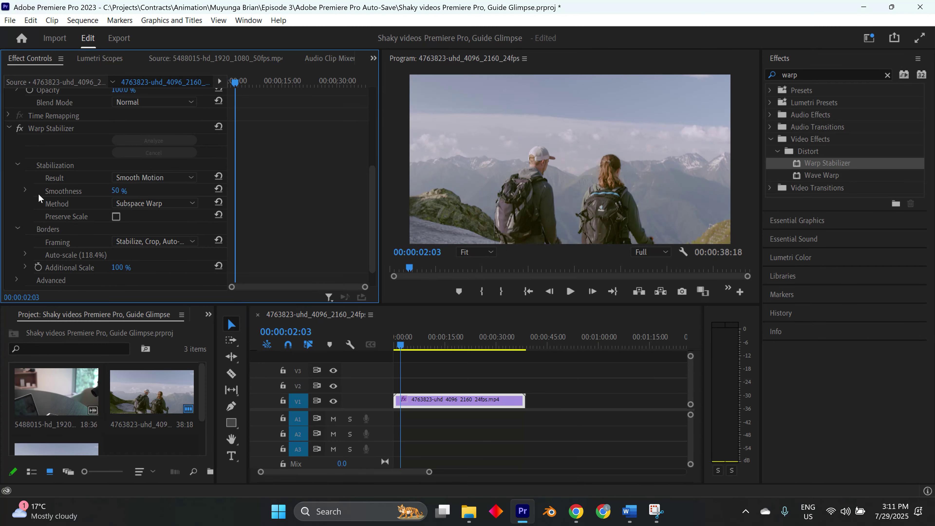
Step: Try the No Motion result for Warp Stabilizer and switch it back to Smooth Motion
{"action": "left_click", "coordinate": [155, 177]}
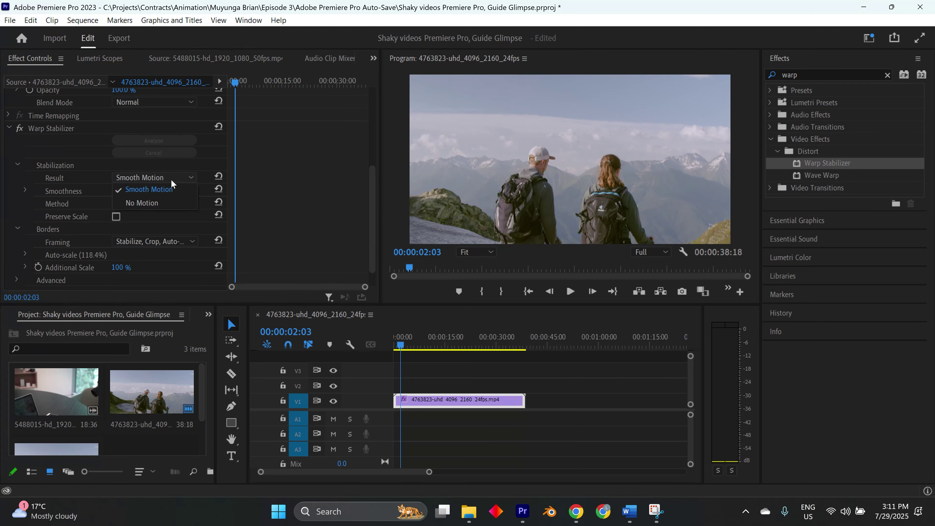
{"action": "left_click", "coordinate": [173, 176]}
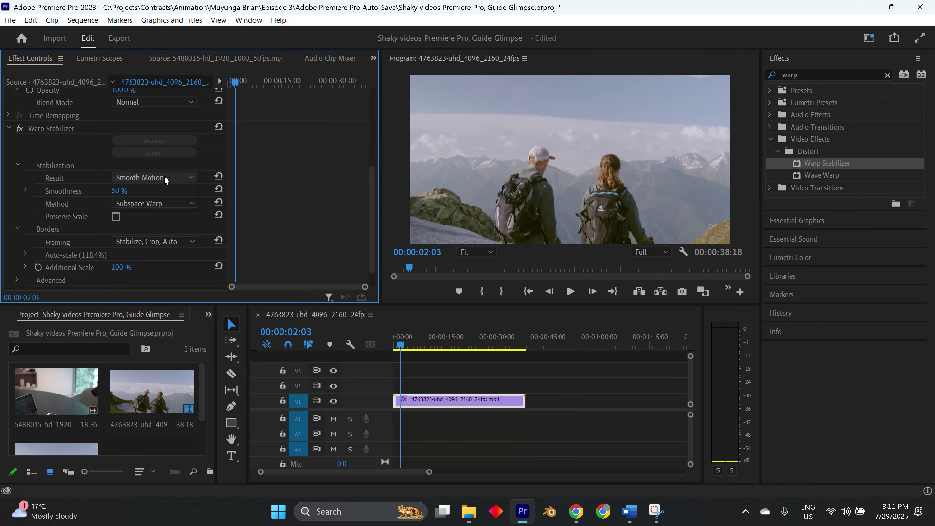
{"action": "left_click", "coordinate": [164, 177]}
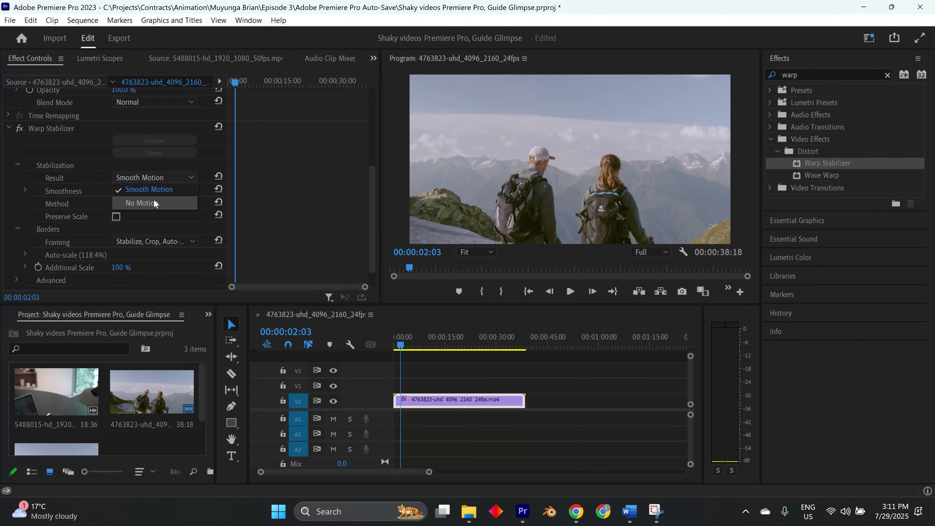
{"action": "left_click", "coordinate": [154, 200]}
{"action": "left_click", "coordinate": [162, 180]}
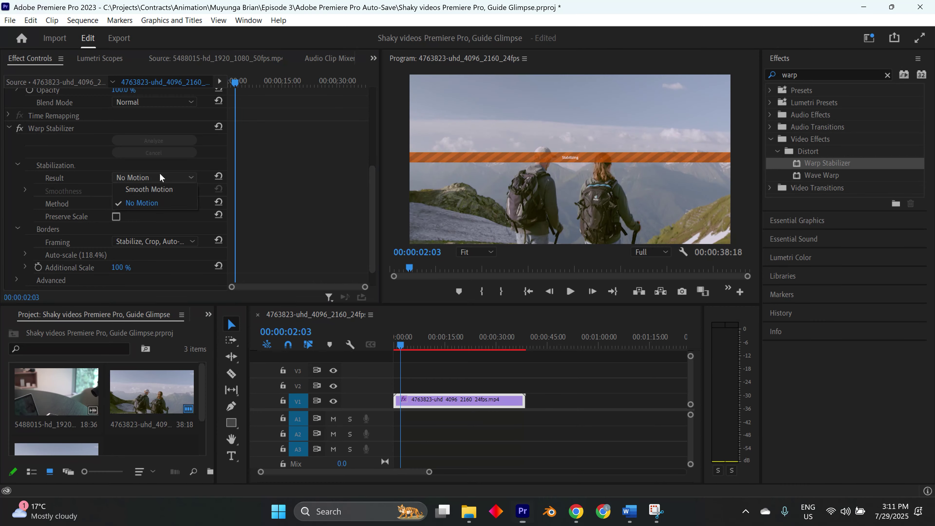
{"action": "left_click", "coordinate": [155, 195]}
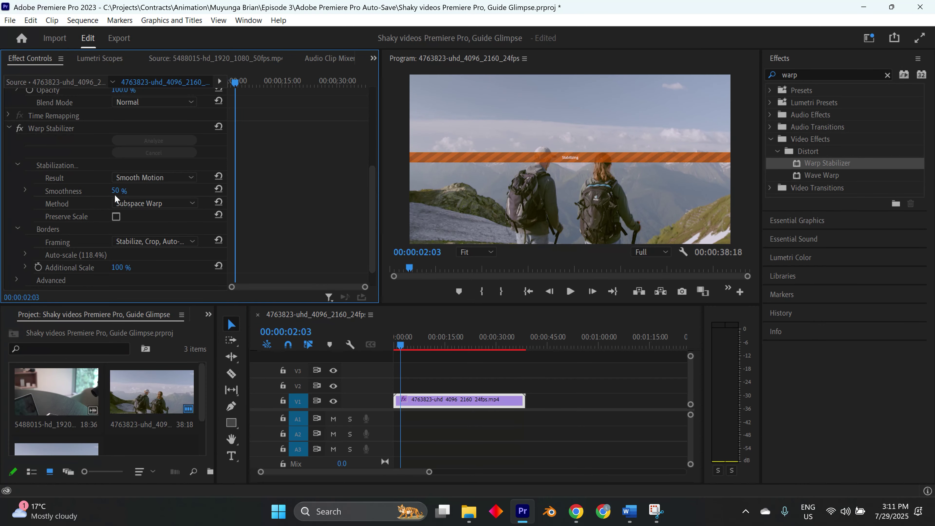
Step: Set the Warp Stabilizer smoothness to 0%
{"action": "left_click", "coordinate": [128, 188]}
{"action": "left_click", "coordinate": [128, 188]}
{"action": "left_click", "coordinate": [152, 188]}
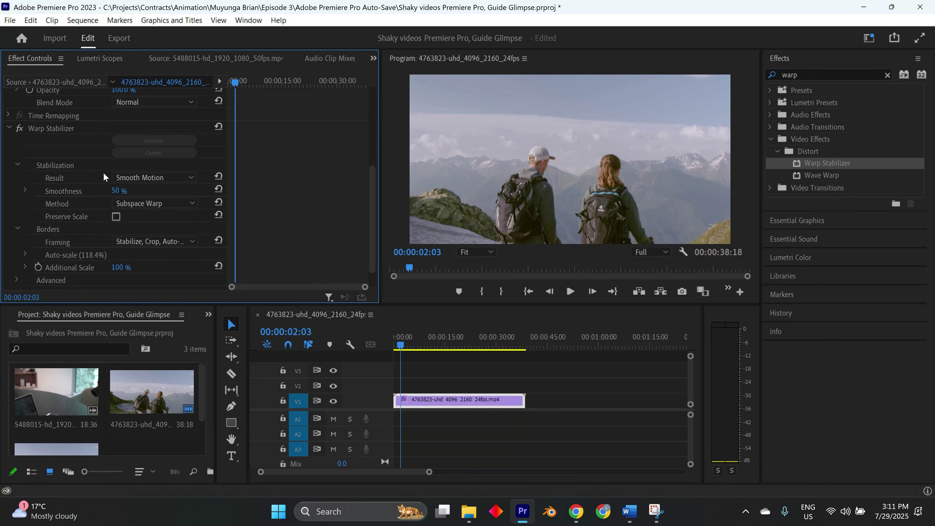
{"action": "scroll", "coordinate": [142, 212], "scroll_direction": "down", "scroll_amount": 1}
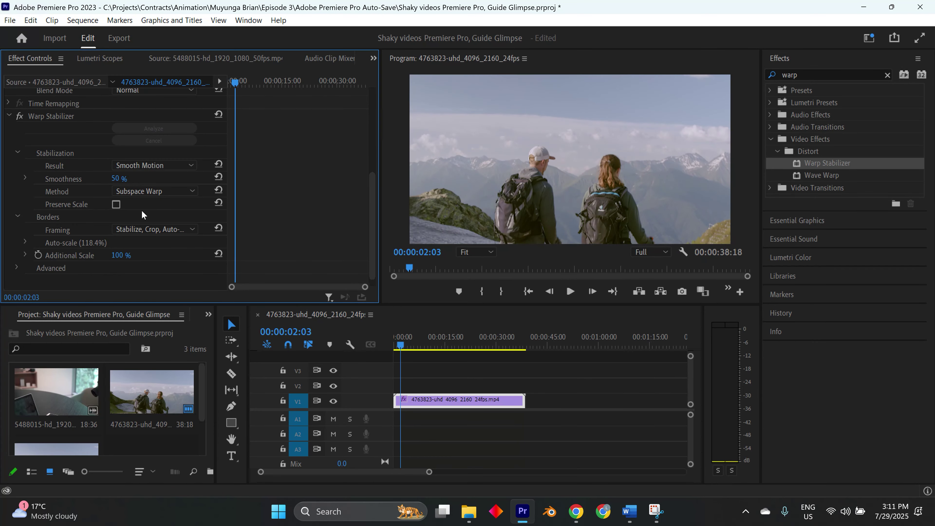
{"action": "left_click", "coordinate": [126, 177]}
{"action": "type", "text": "5"}
{"action": "key", "text": "BackSpace"}
{"action": "type", "text": "0"}
{"action": "key", "text": "Return"}
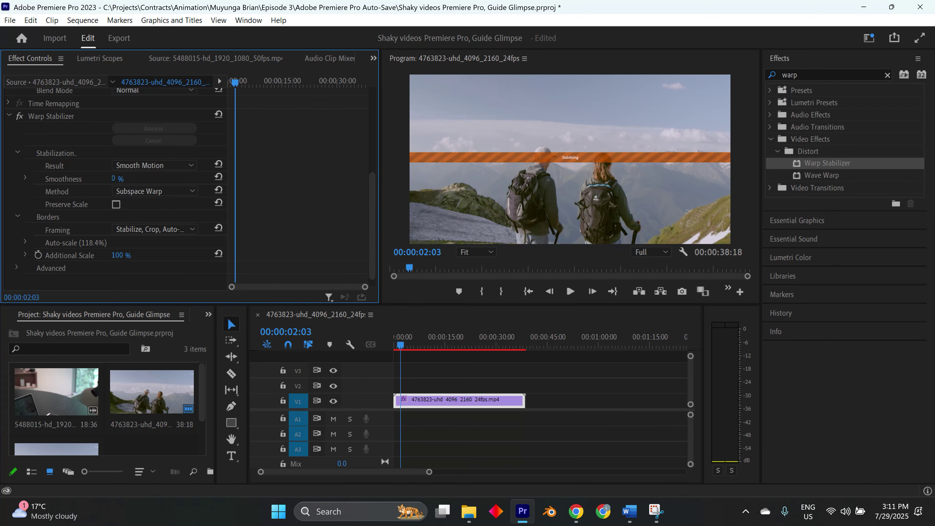
Step: Set the Warp Stabilizer smoothness to 50%
{"action": "left_click", "coordinate": [140, 178]}
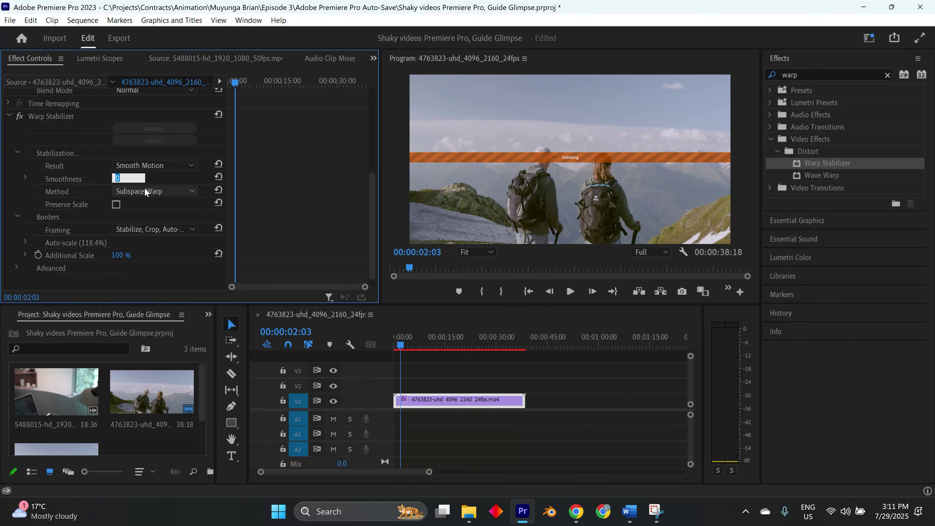
{"action": "type", "text": "50"}
{"action": "key", "text": "Return"}
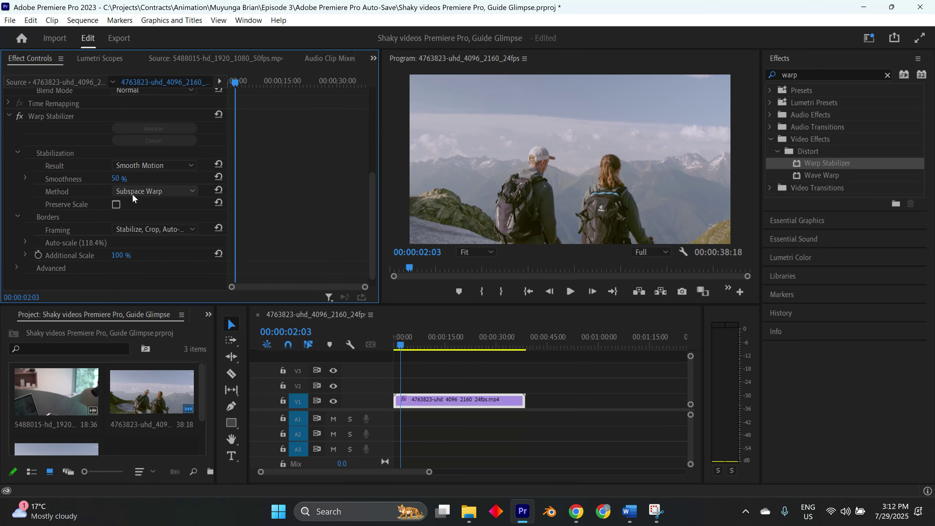
Step: Try Position as the Warp Stabilizer method and change it to Position, Scale, Rotation
{"action": "left_click", "coordinate": [147, 192]}
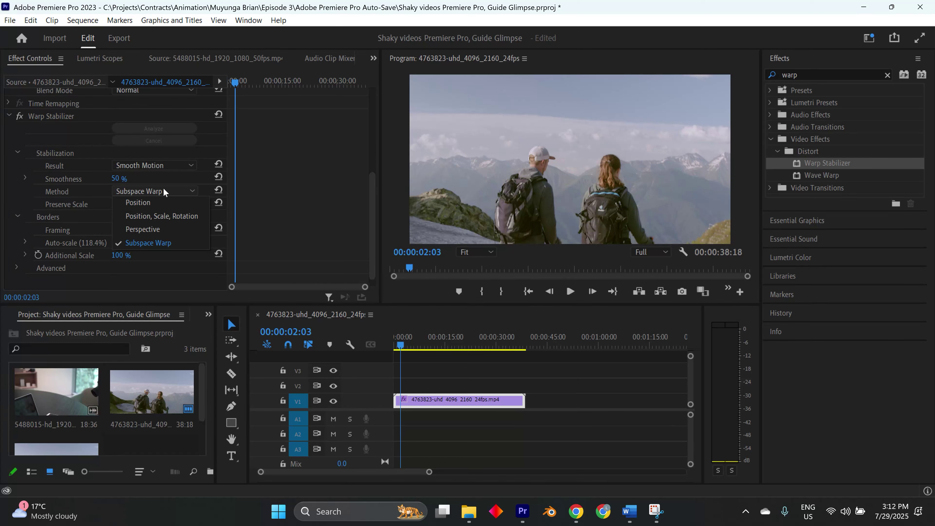
{"action": "left_click", "coordinate": [163, 207]}
{"action": "left_click", "coordinate": [163, 207]}
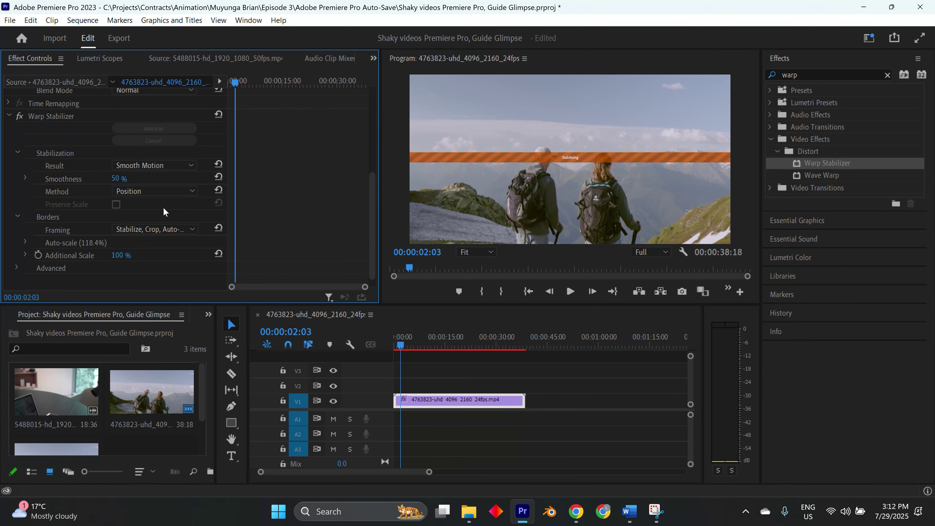
{"action": "left_click", "coordinate": [140, 191]}
{"action": "left_click", "coordinate": [145, 216]}
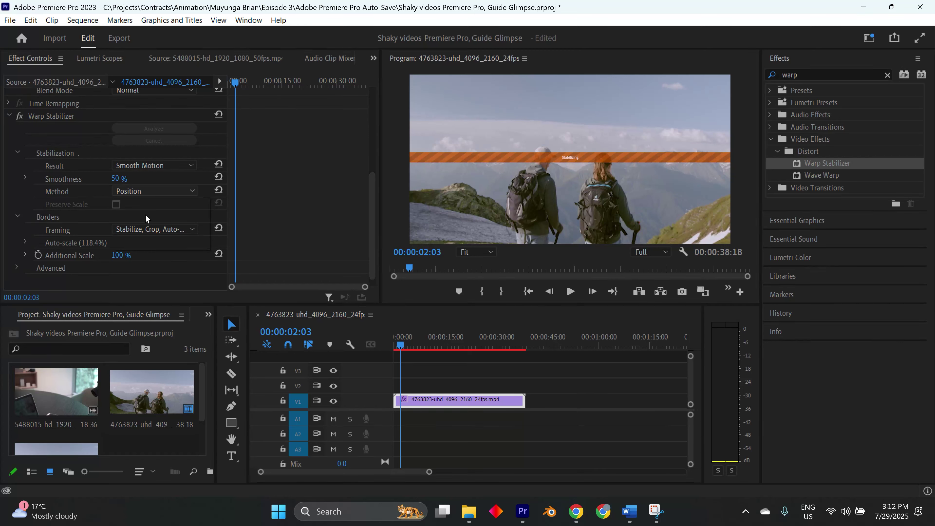
{"action": "left_click", "coordinate": [146, 192]}
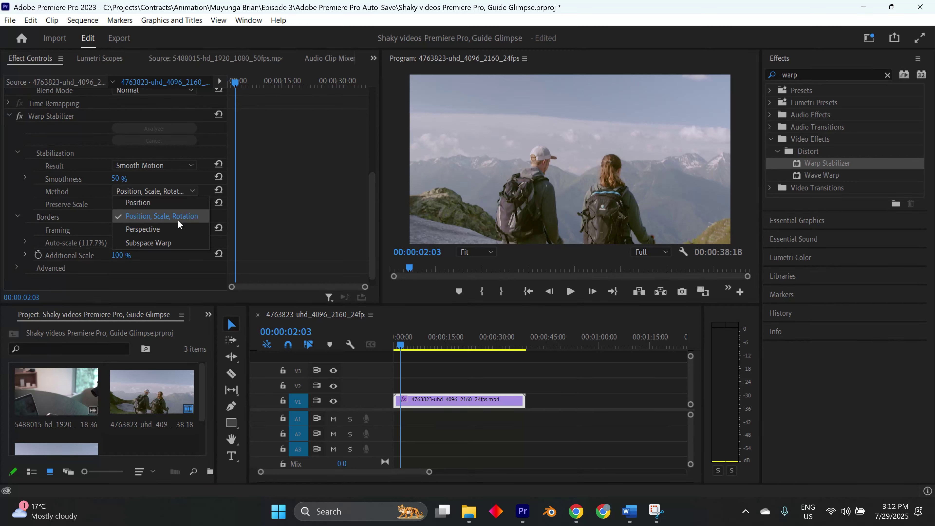
{"action": "left_click", "coordinate": [175, 191]}
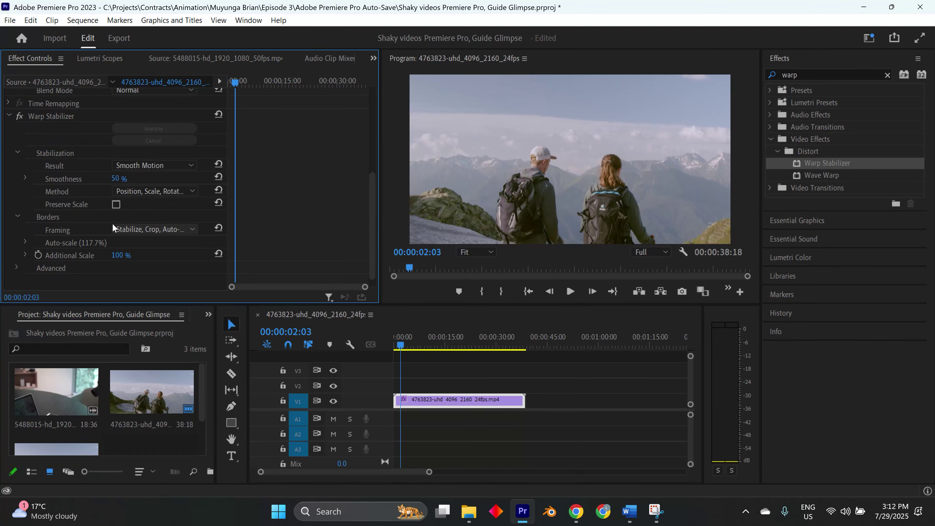
{"action": "left_click", "coordinate": [150, 190]}
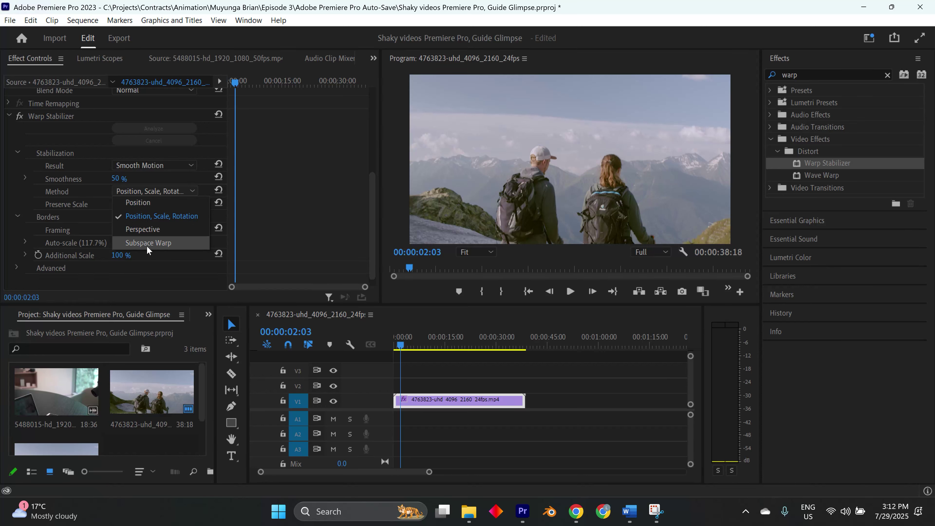
{"action": "left_click", "coordinate": [161, 183]}
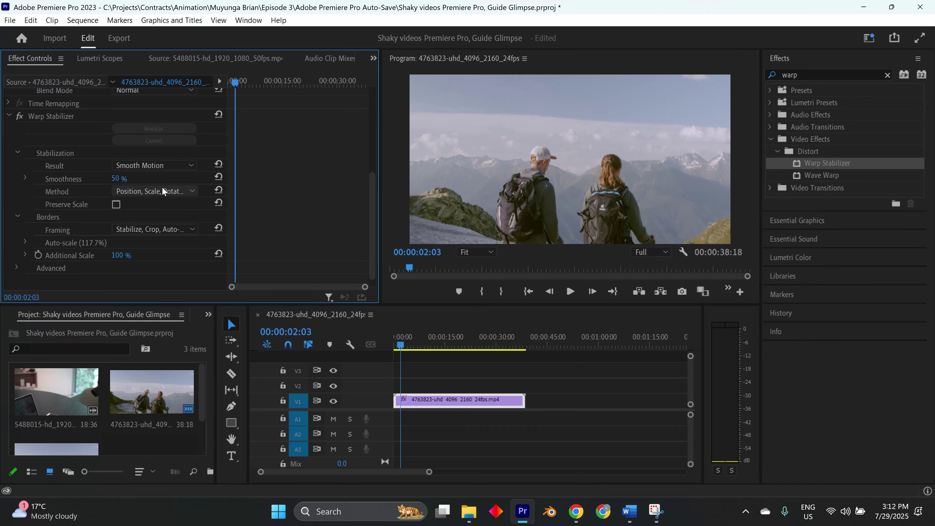
Step: Set the Warp Stabilizer framing to Stabilize Only and play back part of the clip to check its borders
{"action": "scroll", "coordinate": [106, 236], "scroll_direction": "down", "scroll_amount": 1}
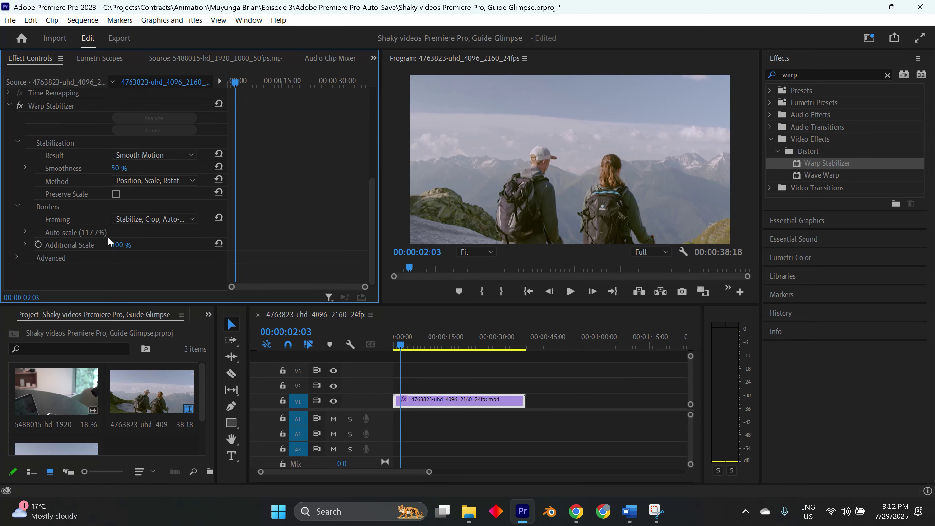
{"action": "left_click", "coordinate": [130, 219]}
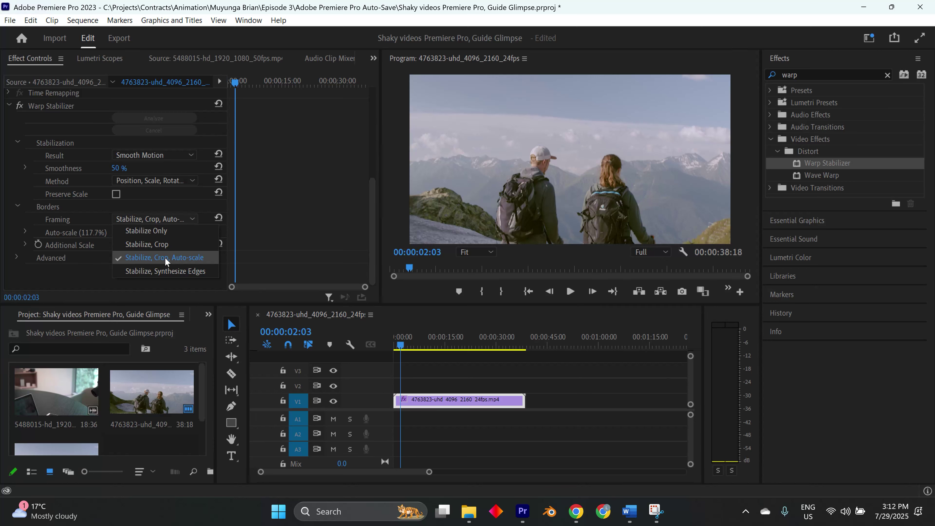
{"action": "left_click", "coordinate": [169, 232]}
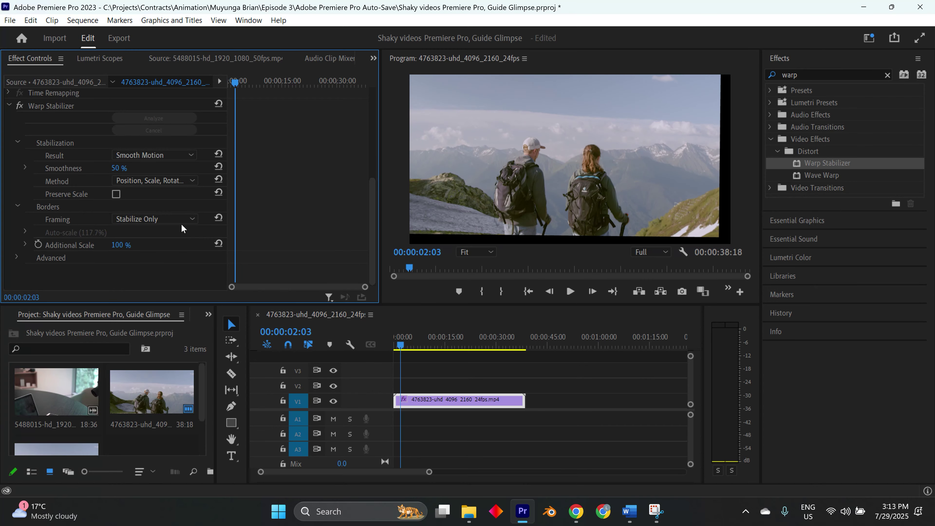
{"action": "left_click", "coordinate": [150, 220]}
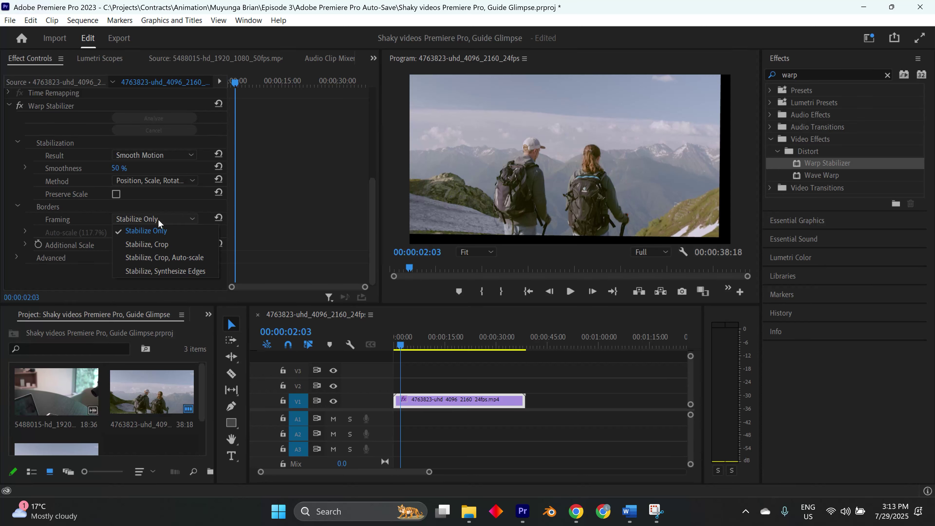
{"action": "left_click", "coordinate": [158, 220]}
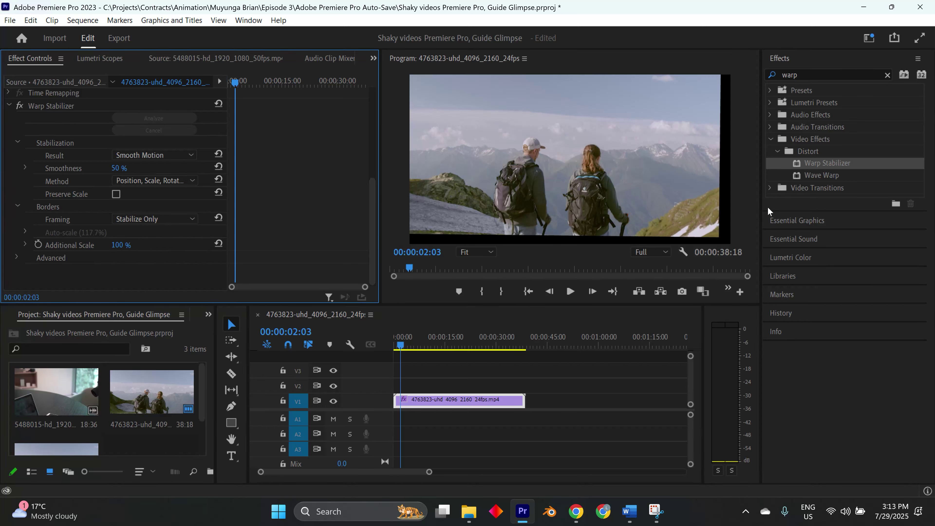
{"action": "key", "text": "space"}
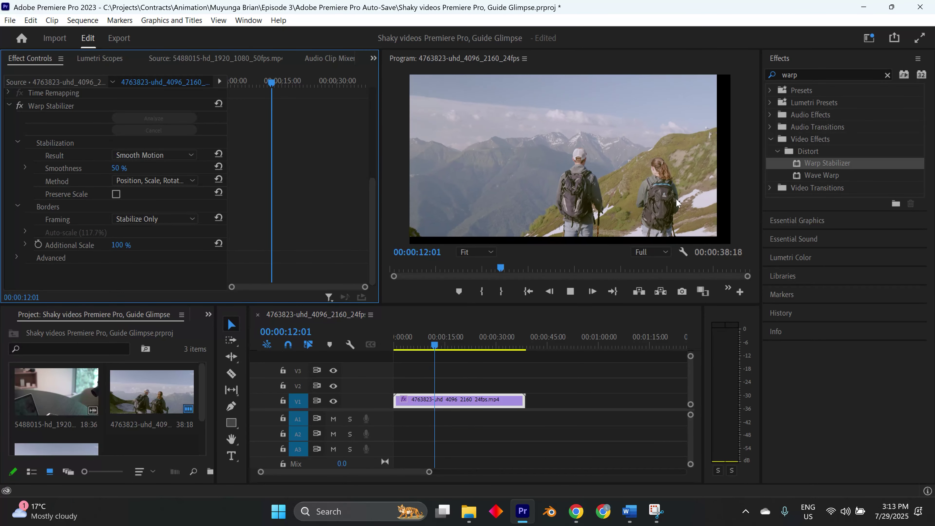
{"action": "key", "text": "space"}
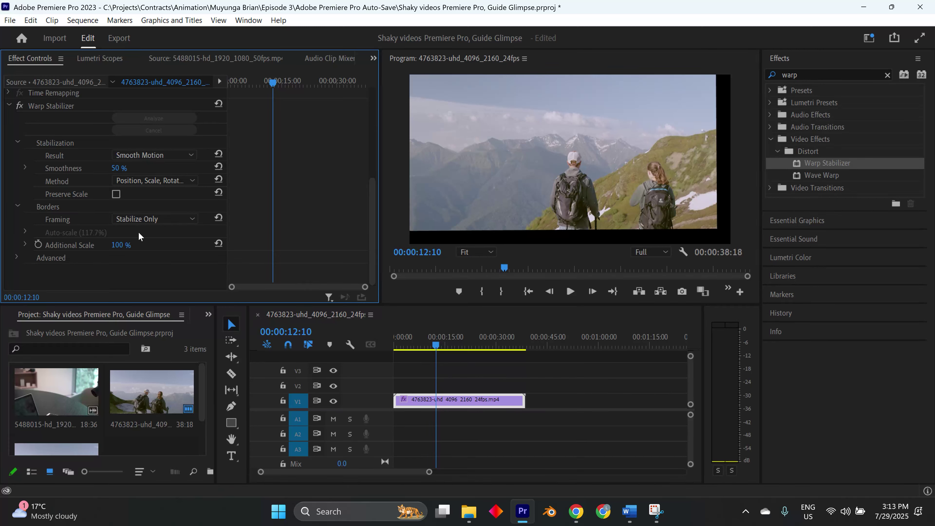
Step: Expand the Warp Stabilizer's Advanced settings, review them, and move the playhead to 00:00:27:06
{"action": "left_click", "coordinate": [155, 219]}
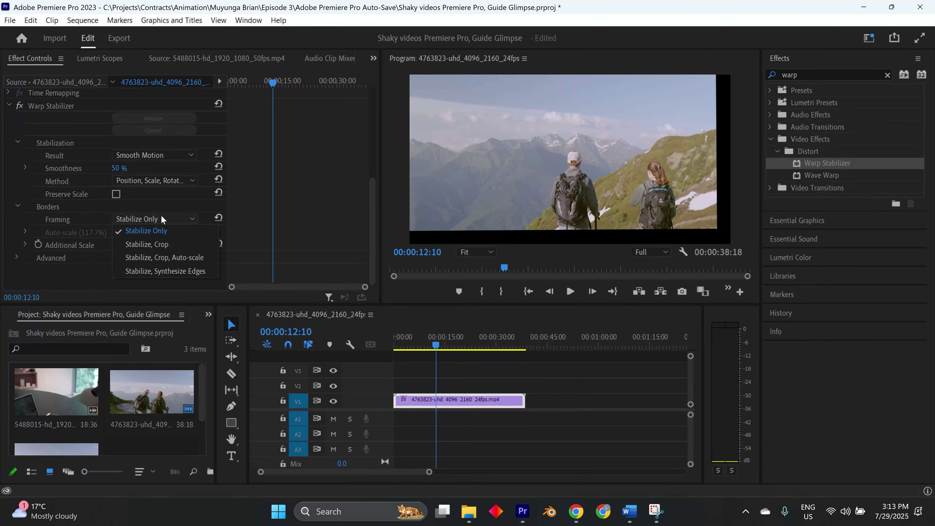
{"action": "left_click", "coordinate": [161, 215]}
{"action": "left_click", "coordinate": [21, 251]}
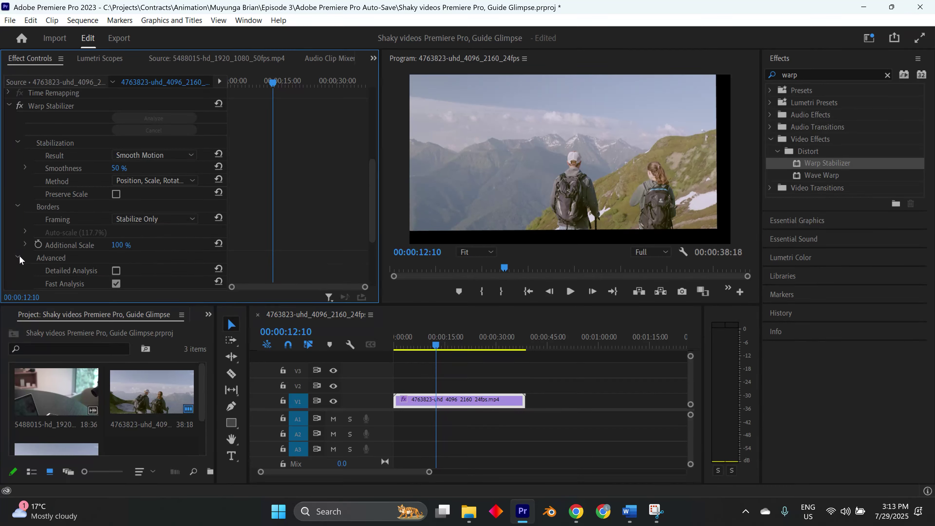
{"action": "scroll", "coordinate": [146, 269], "scroll_direction": "down", "scroll_amount": 1}
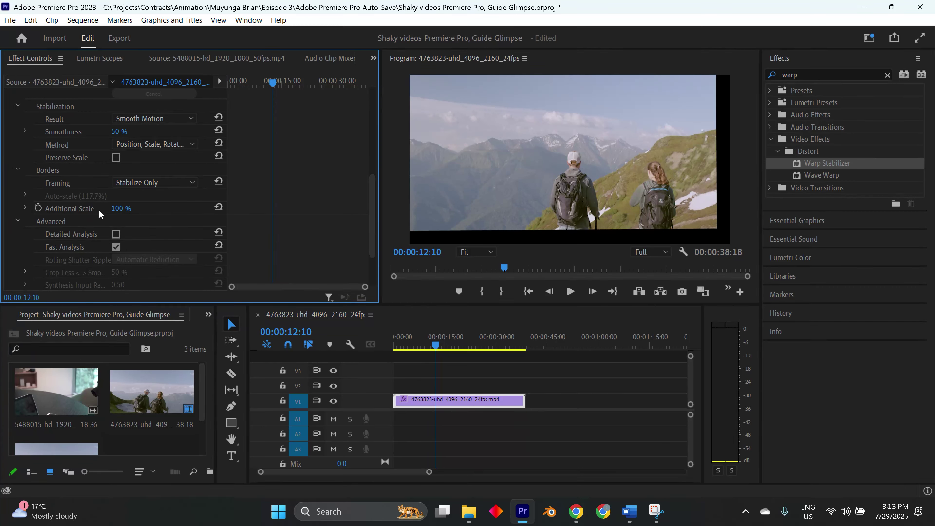
{"action": "scroll", "coordinate": [121, 257], "scroll_direction": "down", "scroll_amount": 2}
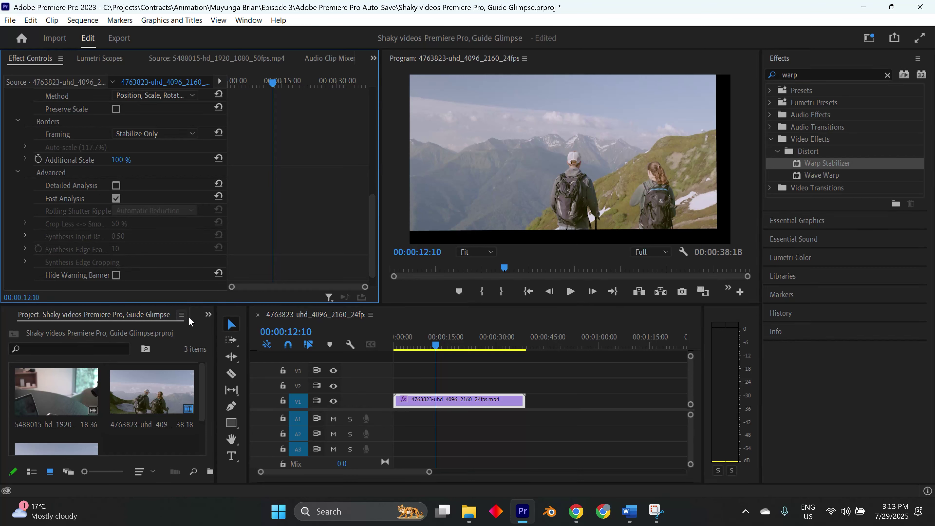
{"action": "left_click_drag", "start_coordinate": [436, 345], "coordinate": [486, 356]}
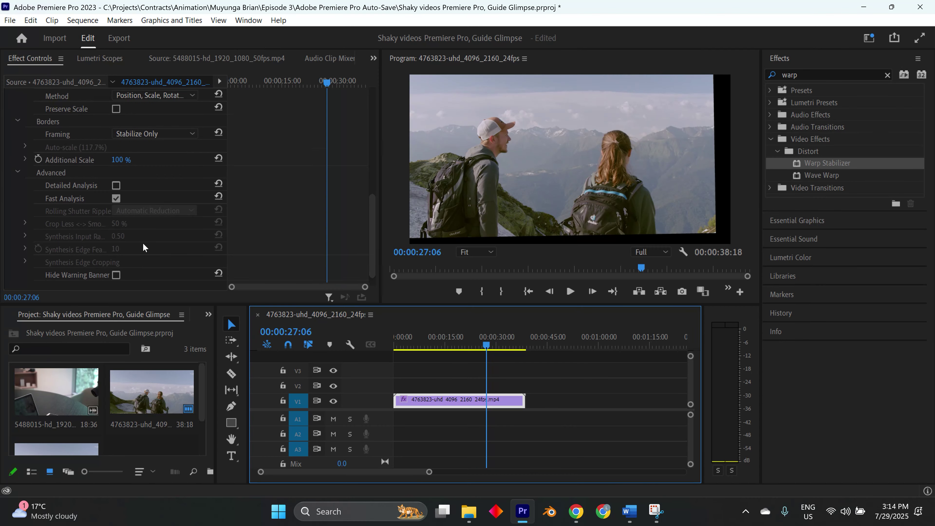
{"action": "scroll", "coordinate": [143, 244], "scroll_direction": "down", "scroll_amount": 1}
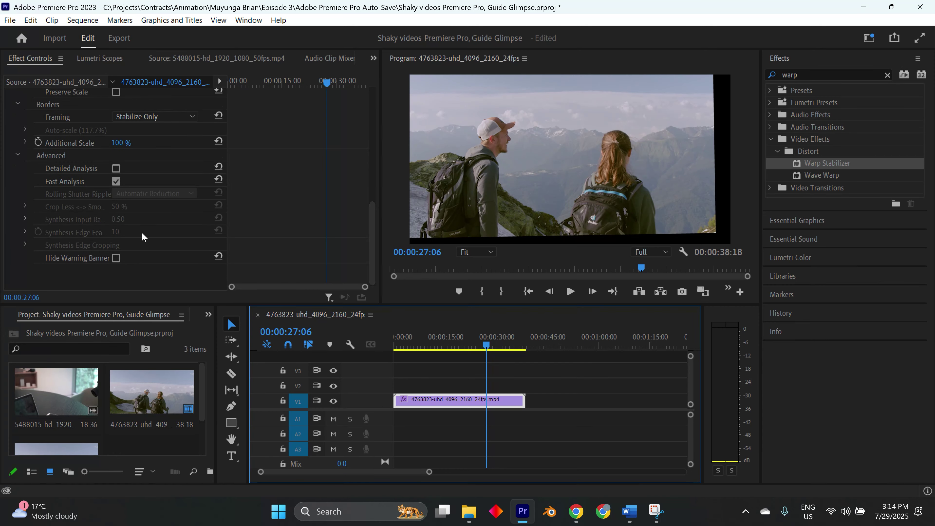
{"action": "scroll", "coordinate": [142, 232], "scroll_direction": "up", "scroll_amount": 1}
{"action": "scroll", "coordinate": [143, 235], "scroll_direction": "up", "scroll_amount": 1}
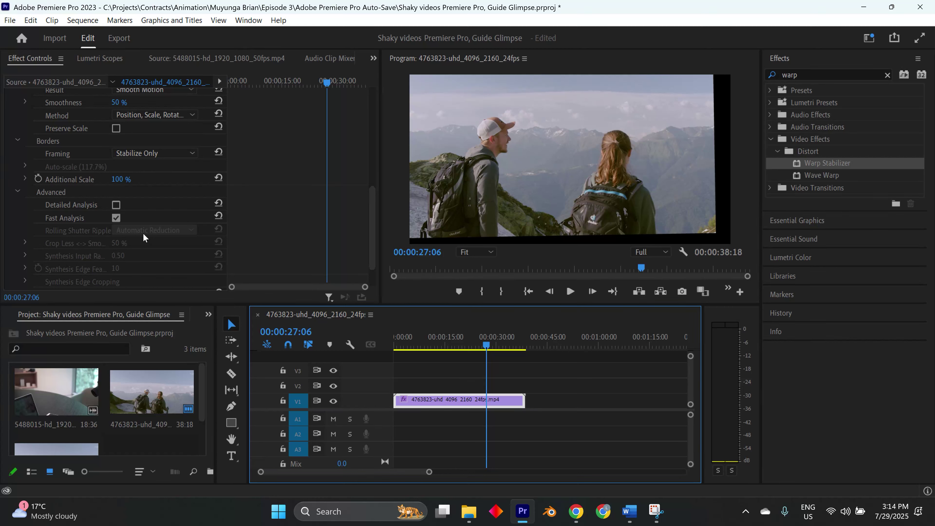
{"action": "left_click", "coordinate": [730, 290]}
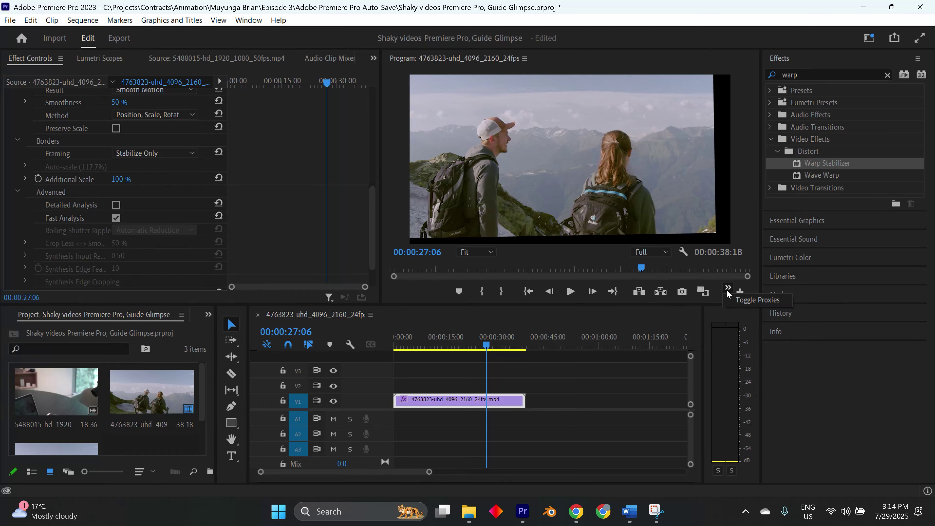
{"action": "left_click", "coordinate": [704, 300]}
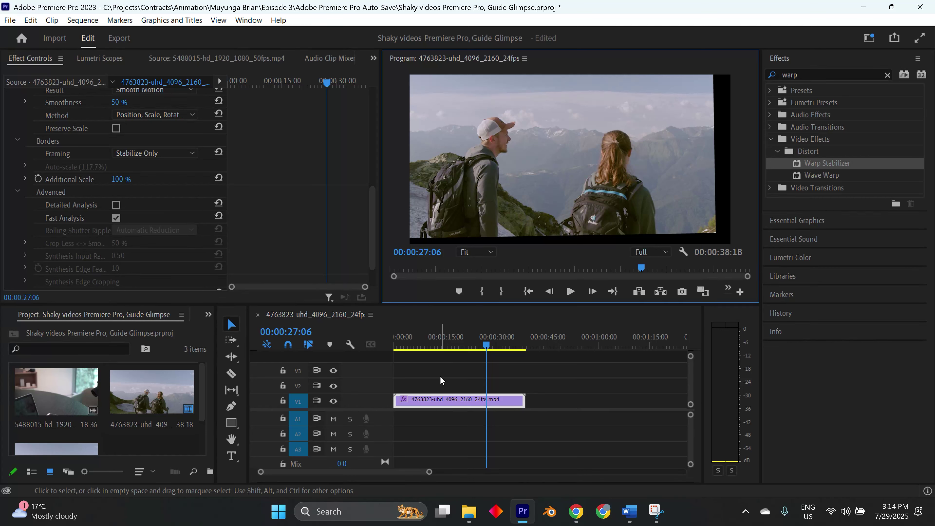
{"action": "right_click", "coordinate": [454, 400]}
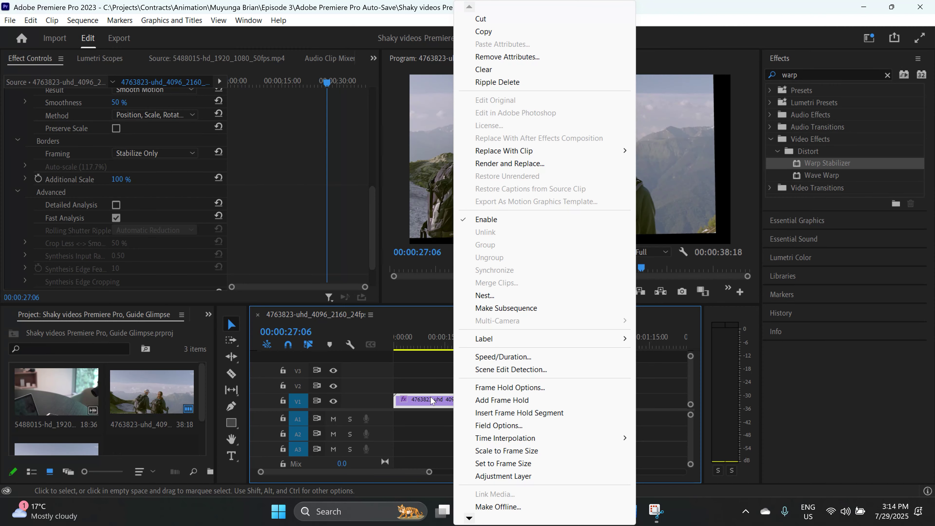
{"action": "key", "text": "Escape"}
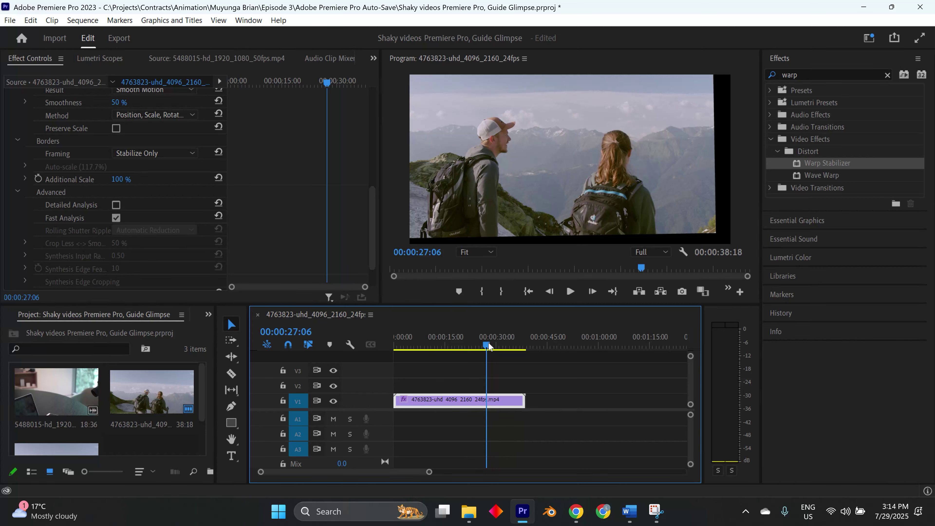
Step: Return the playhead to the sequence start and play back the first few seconds of the stabilized clip
{"action": "left_click_drag", "start_coordinate": [489, 345], "coordinate": [429, 373]}
{"action": "left_click", "coordinate": [529, 290]}
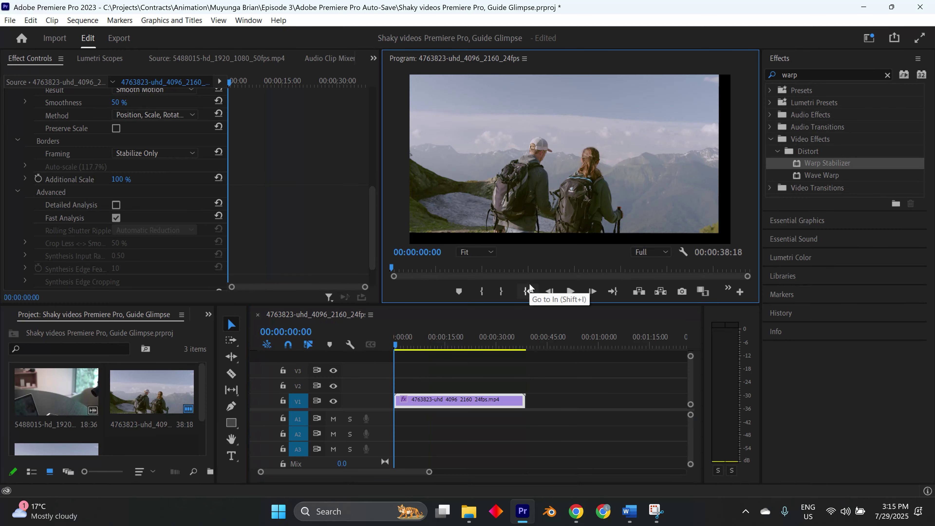
{"action": "key", "text": "space"}
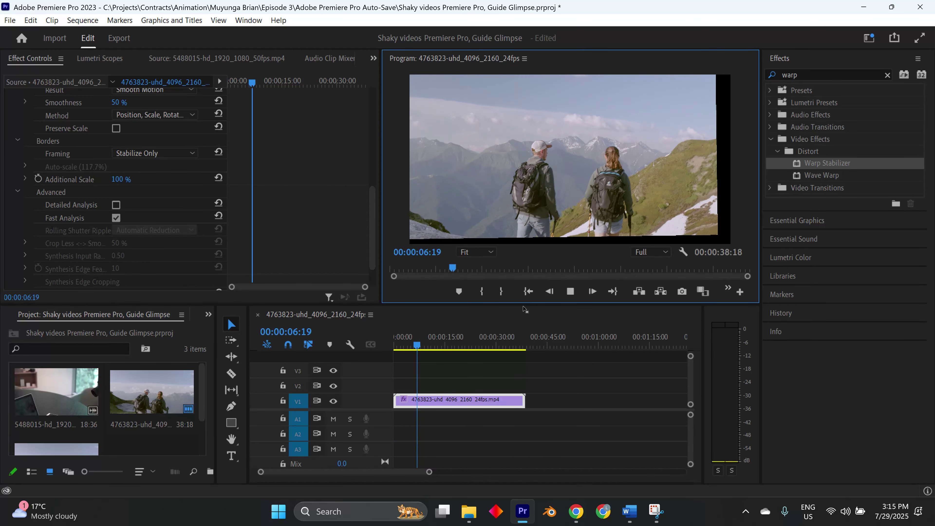
{"action": "key", "text": "space"}
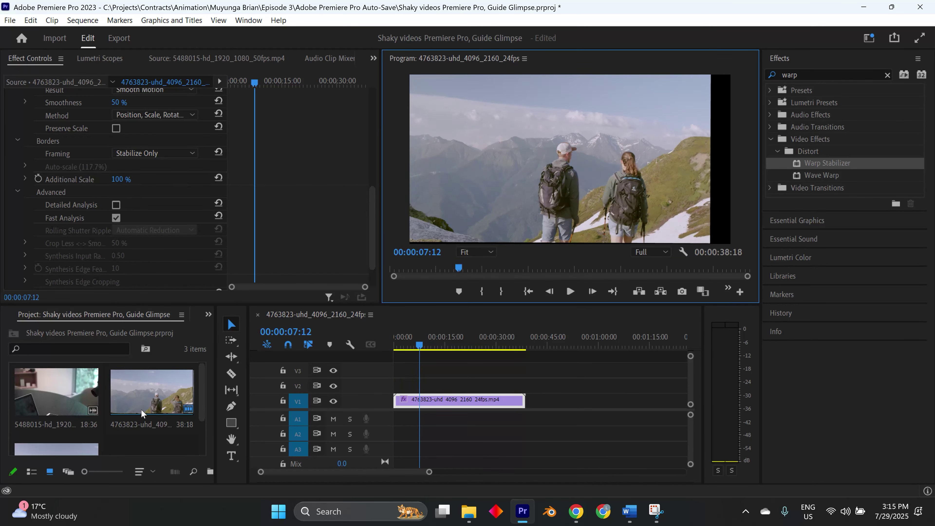
Step: Add a second copy of the 4763823-uhd_4096_2160_24fps clip to V1 directly after the stabilized clip
{"action": "scroll", "coordinate": [43, 418], "scroll_direction": "down", "scroll_amount": 1}
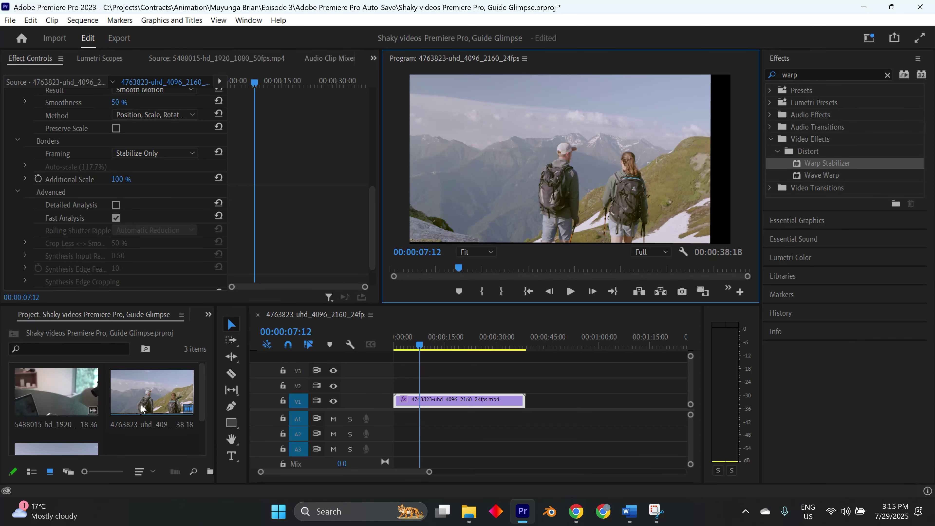
{"action": "scroll", "coordinate": [139, 414], "scroll_direction": "up", "scroll_amount": 1}
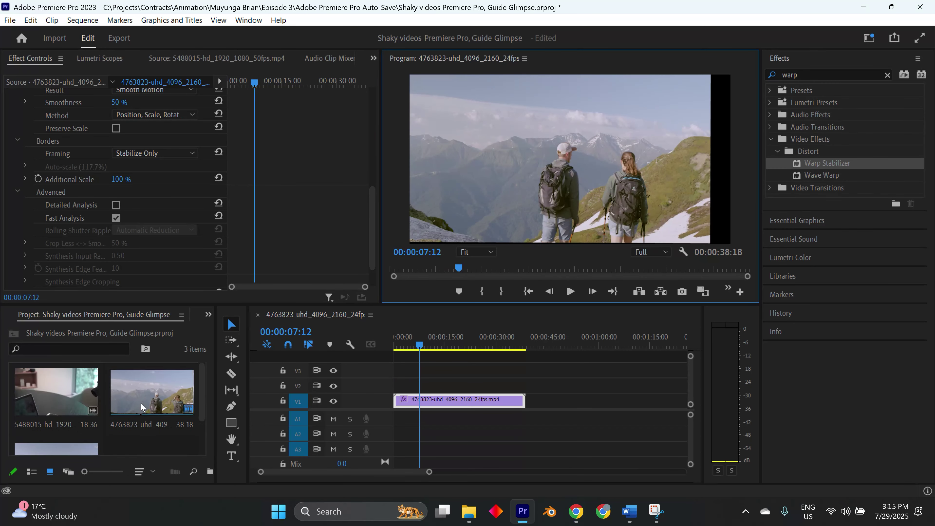
{"action": "left_click_drag", "start_coordinate": [140, 400], "coordinate": [529, 408]}
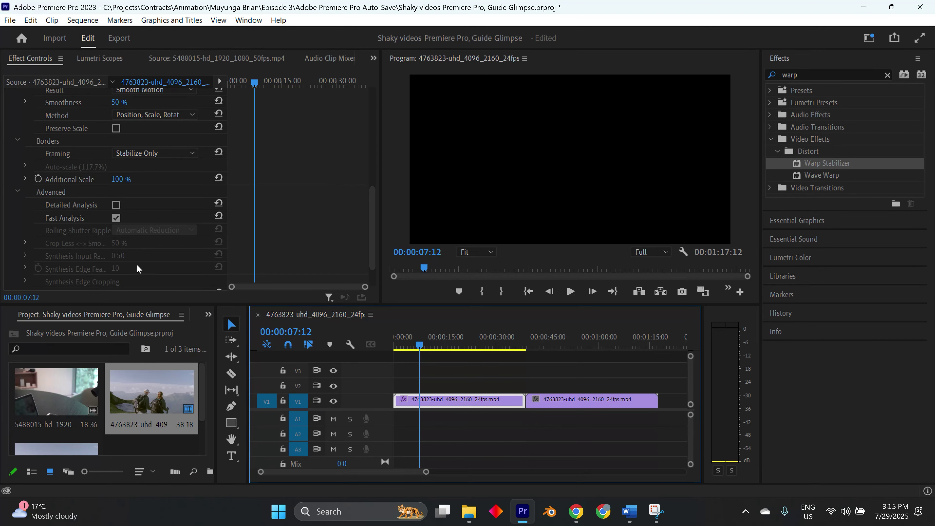
Step: Check the available video renderers in the general Project Settings and leave without saving changes
{"action": "left_click", "coordinate": [12, 21]}
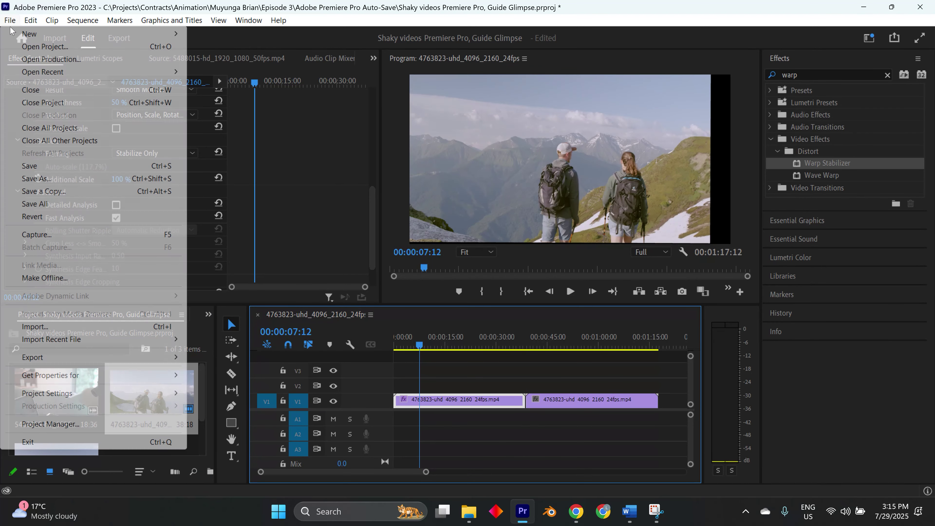
{"action": "mouse_move", "coordinate": [84, 394]}
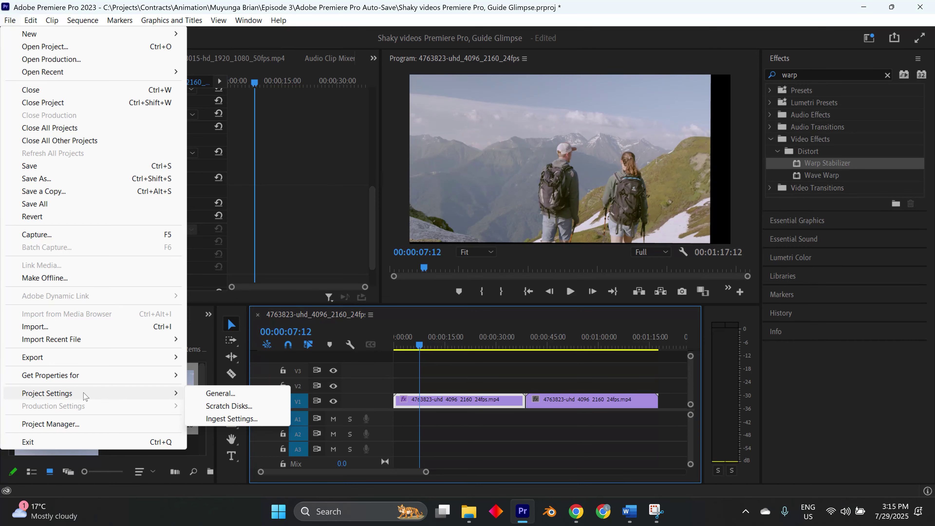
{"action": "left_click", "coordinate": [222, 393]}
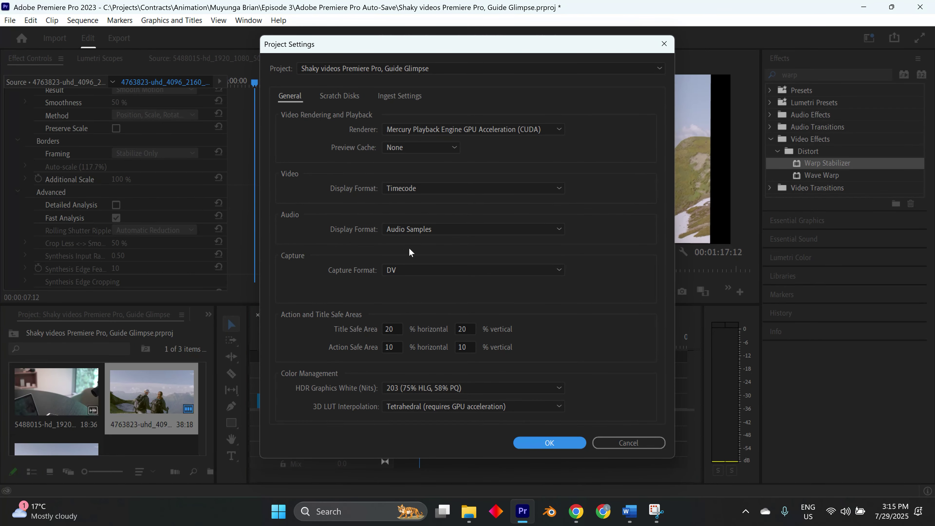
{"action": "left_click", "coordinate": [418, 129]}
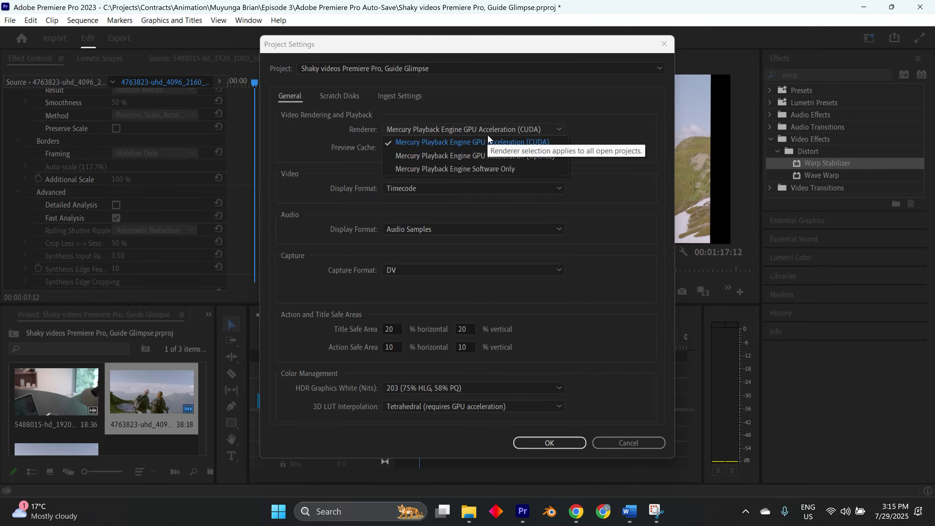
{"action": "left_click", "coordinate": [486, 108]}
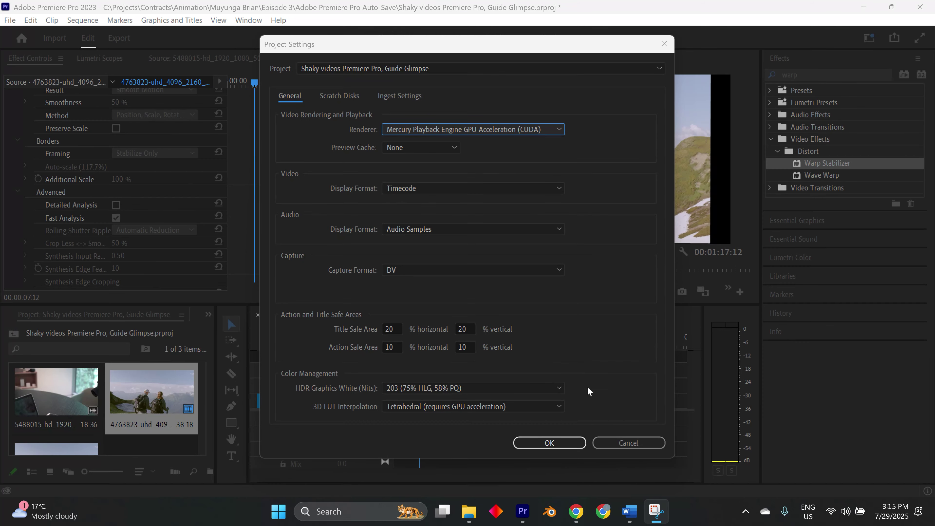
{"action": "left_click", "coordinate": [626, 443]}
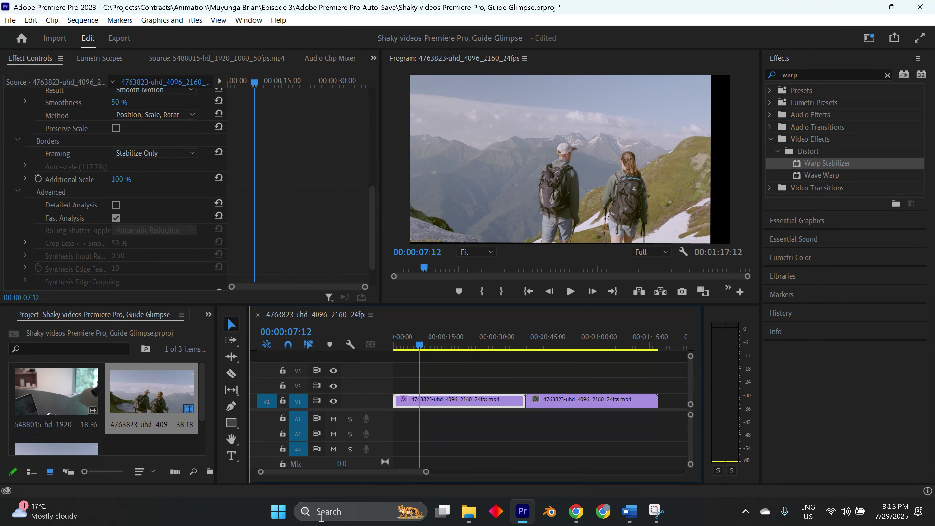
Step: Search the computer for DaVinci Resolve and dismiss the results without launching it
{"action": "left_click", "coordinate": [335, 512]}
{"action": "type", "text": "da"}
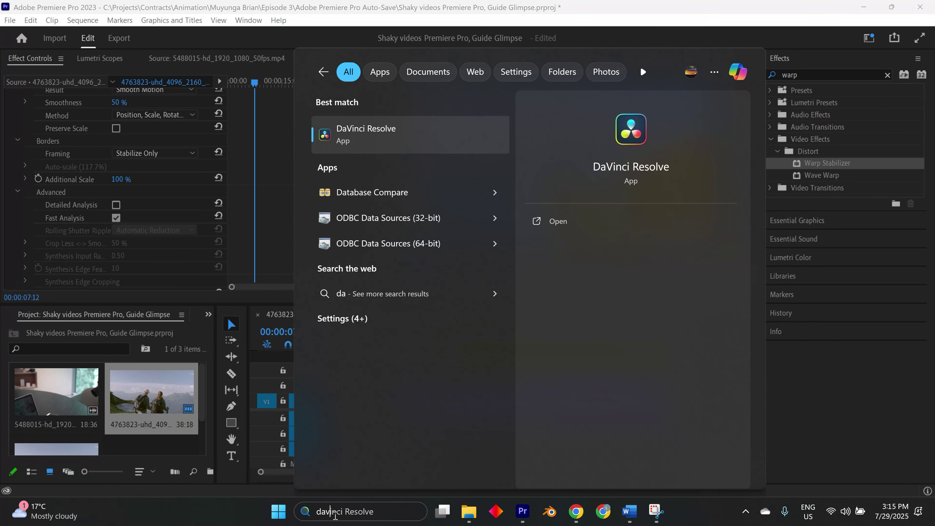
{"action": "type", "text": "v"}
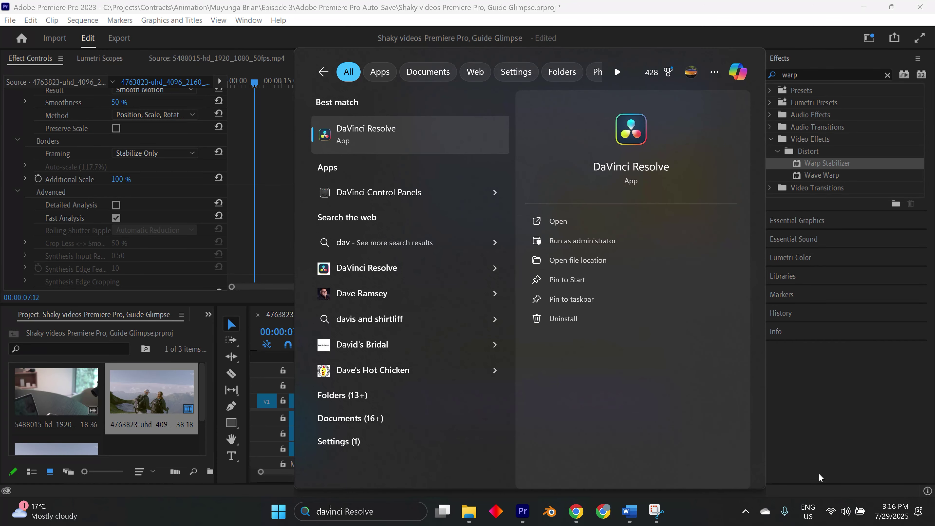
{"action": "left_click", "coordinate": [834, 433]}
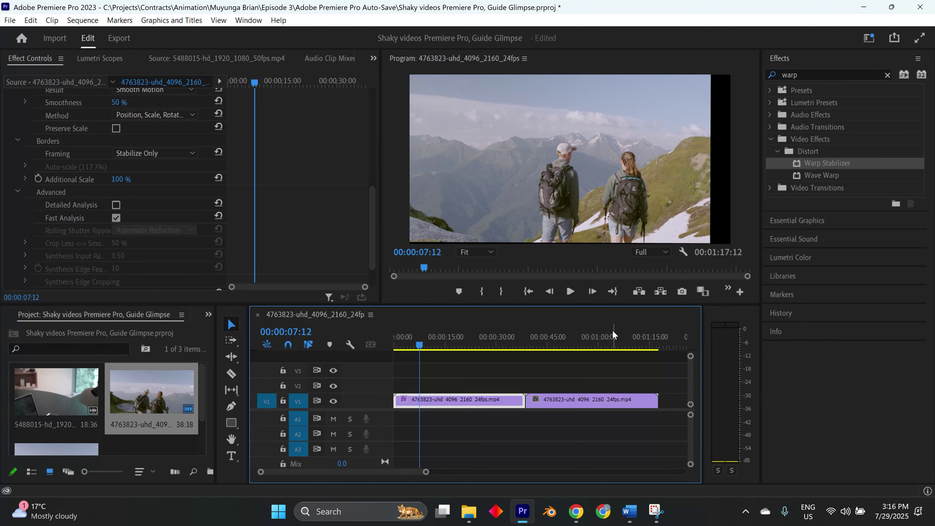
Step: Move the playhead to 00:00:41:21 in the second, unstabilized clip and play a short portion of it
{"action": "left_click", "coordinate": [494, 331]}
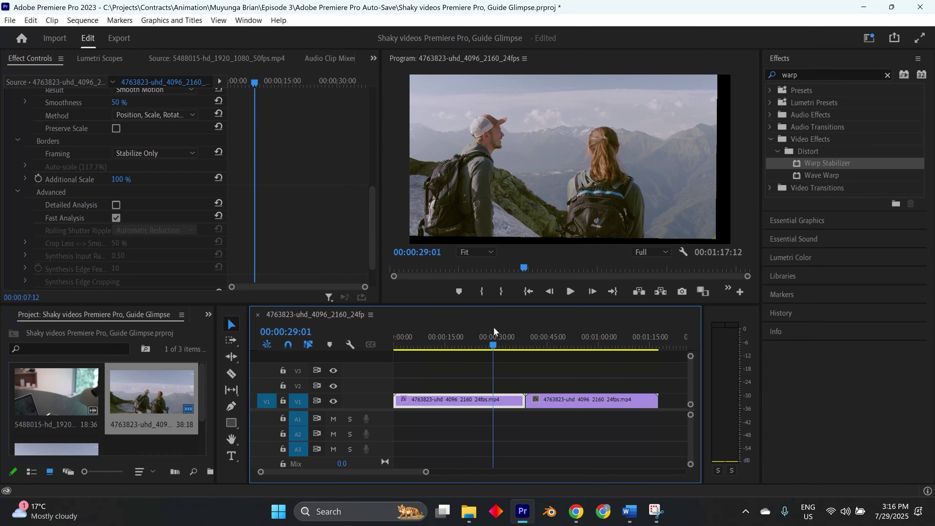
{"action": "left_click_drag", "start_coordinate": [493, 328], "coordinate": [535, 350]}
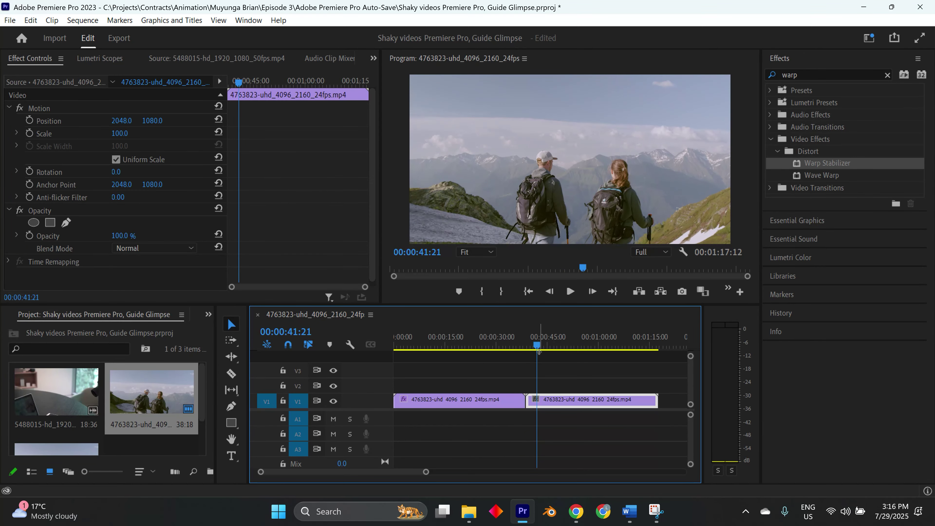
{"action": "key", "text": "space"}
{"action": "key", "text": "space"}
{"action": "right_click", "coordinate": [560, 400]}
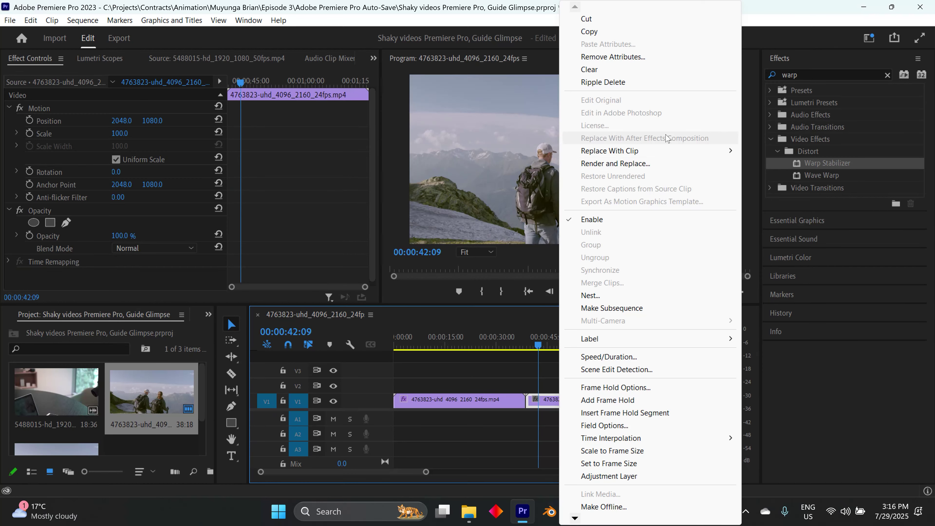
Step: Play the sequence from 00:00:34:22 across the cut into the second clip and stop at 00:00:49:15
{"action": "left_click", "coordinate": [515, 337]}
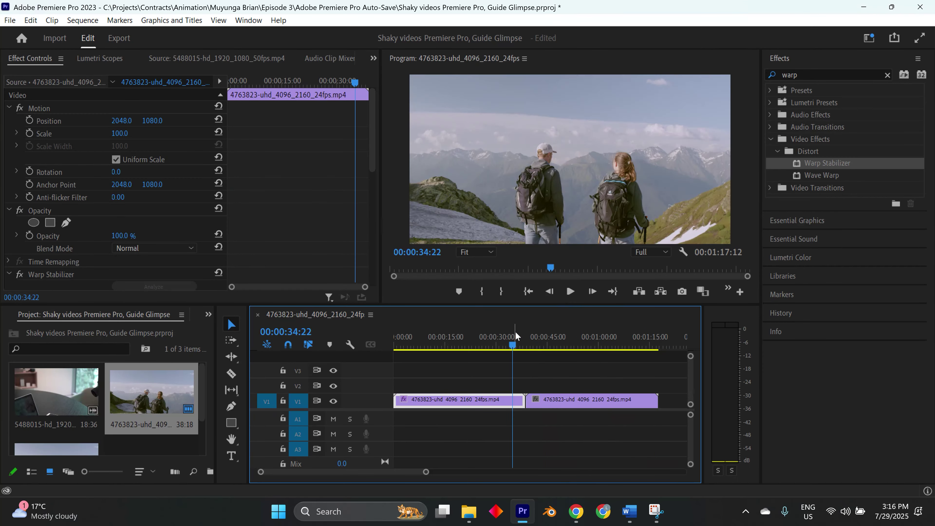
{"action": "key", "text": "space"}
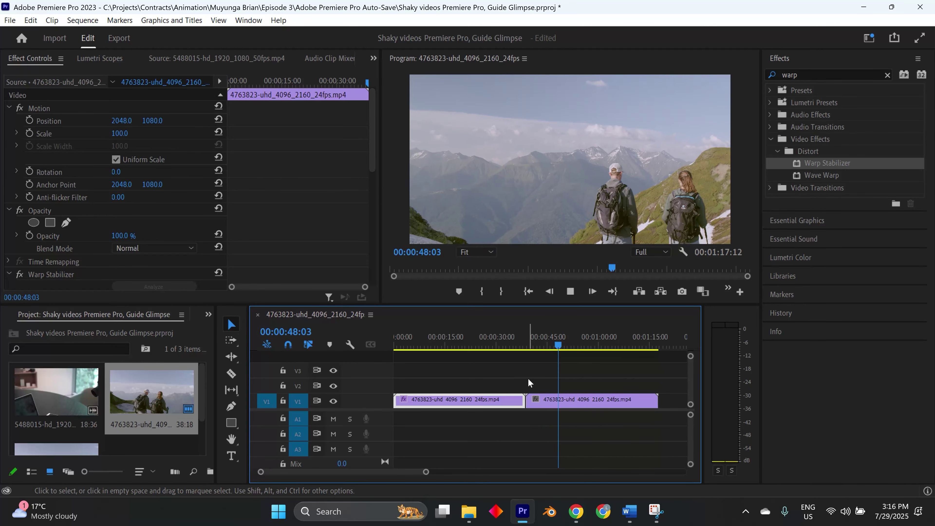
{"action": "key", "text": "space"}
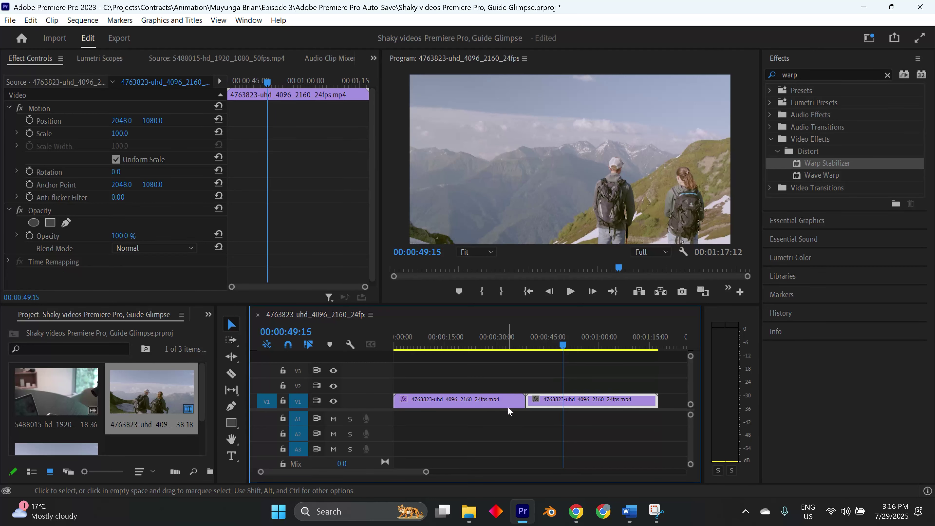
Step: Set the first clip's Warp Stabilizer framing to Stabilize, Crop, Auto-scale
{"action": "scroll", "coordinate": [20, 186], "scroll_direction": "down", "scroll_amount": 5}
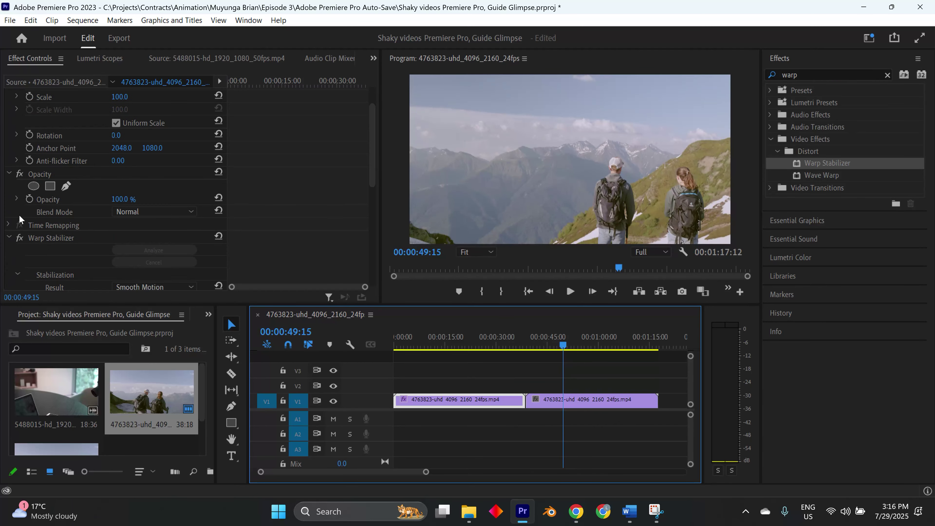
{"action": "scroll", "coordinate": [22, 230], "scroll_direction": "down", "scroll_amount": 3}
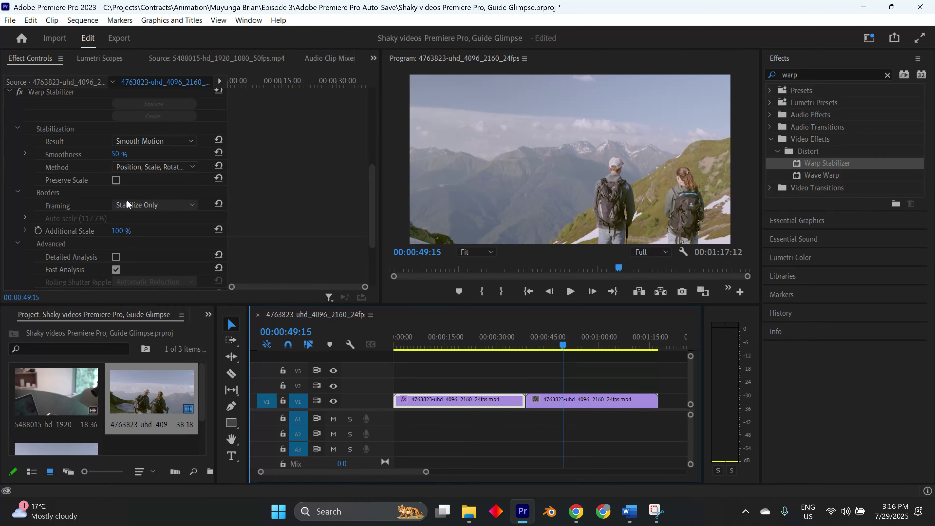
{"action": "left_click", "coordinate": [126, 200]}
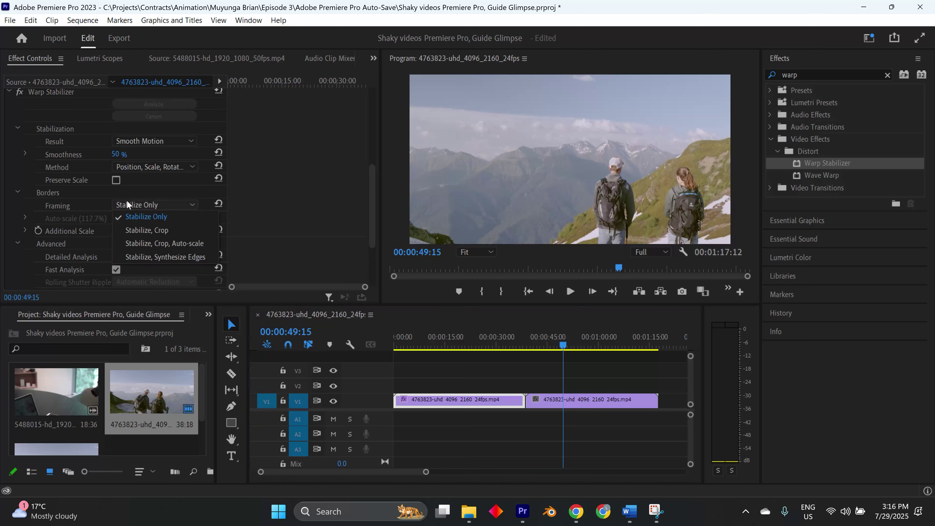
{"action": "left_click", "coordinate": [150, 243]}
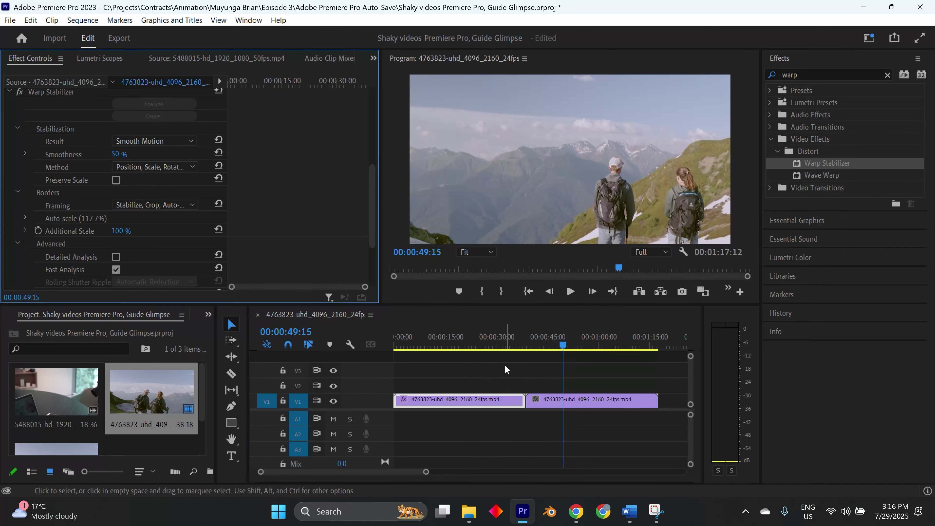
Step: Compare the stabilized clip at 00:00:31:00 with the second clip at 00:00:45:23 and review the second clip's effect settings
{"action": "left_click", "coordinate": [500, 344]}
{"action": "left_click", "coordinate": [541, 353]}
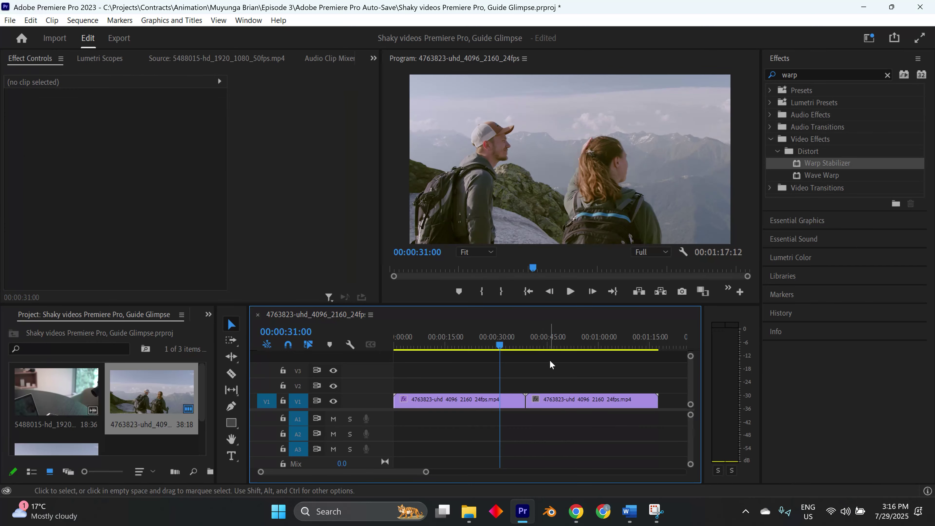
{"action": "left_click", "coordinate": [550, 345]}
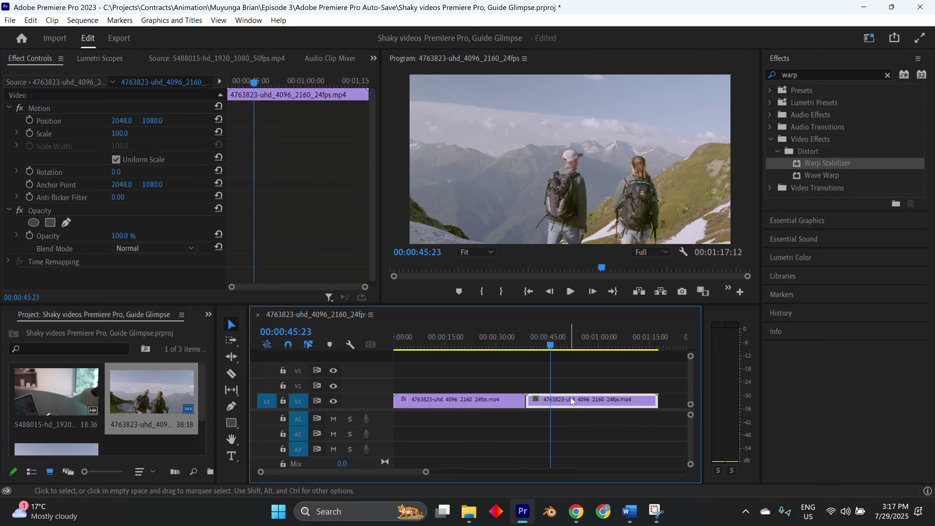
{"action": "scroll", "coordinate": [60, 151], "scroll_direction": "down", "scroll_amount": 1}
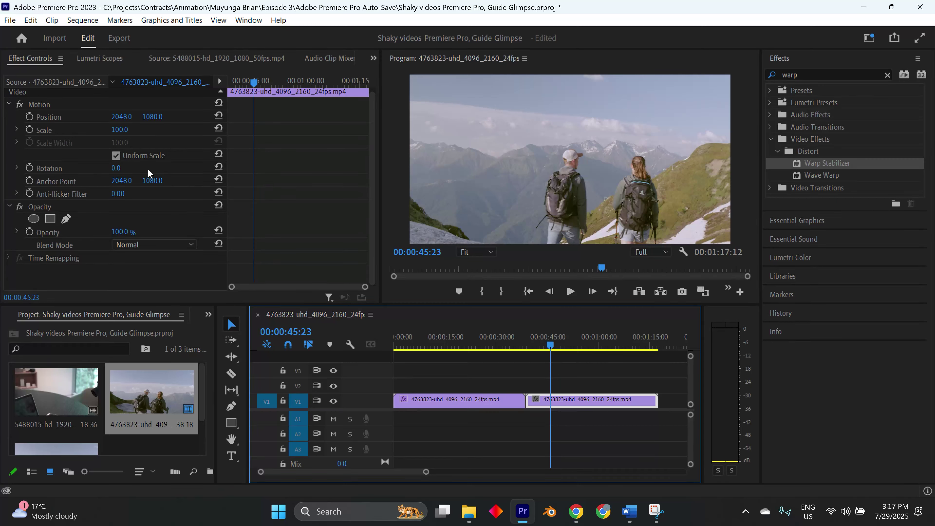
{"action": "scroll", "coordinate": [147, 169], "scroll_direction": "up", "scroll_amount": 1}
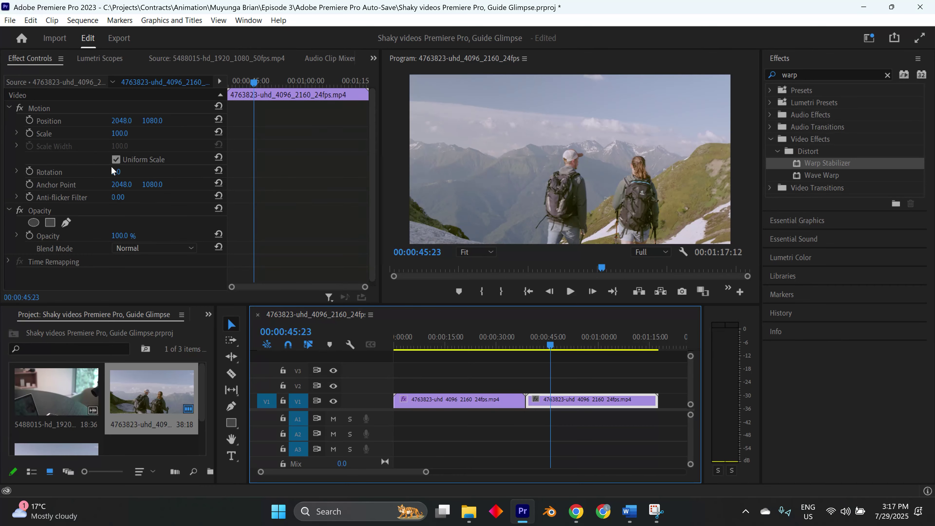
{"action": "scroll", "coordinate": [106, 173], "scroll_direction": "down", "scroll_amount": 1}
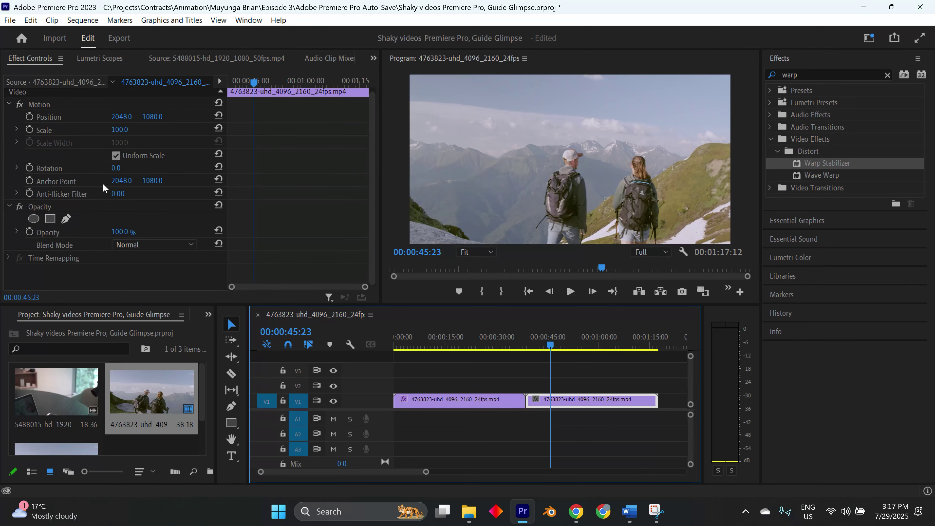
{"action": "scroll", "coordinate": [100, 192], "scroll_direction": "up", "scroll_amount": 1}
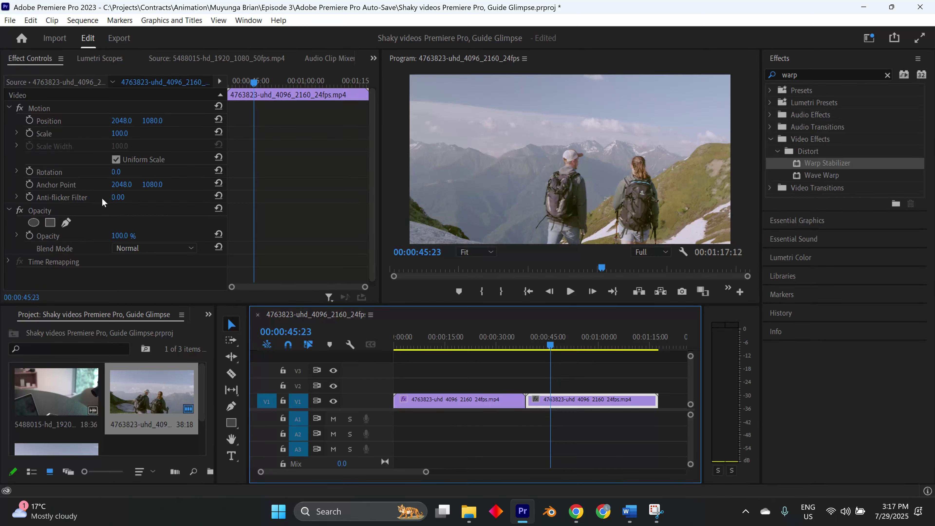
{"action": "scroll", "coordinate": [102, 199], "scroll_direction": "down", "scroll_amount": 1}
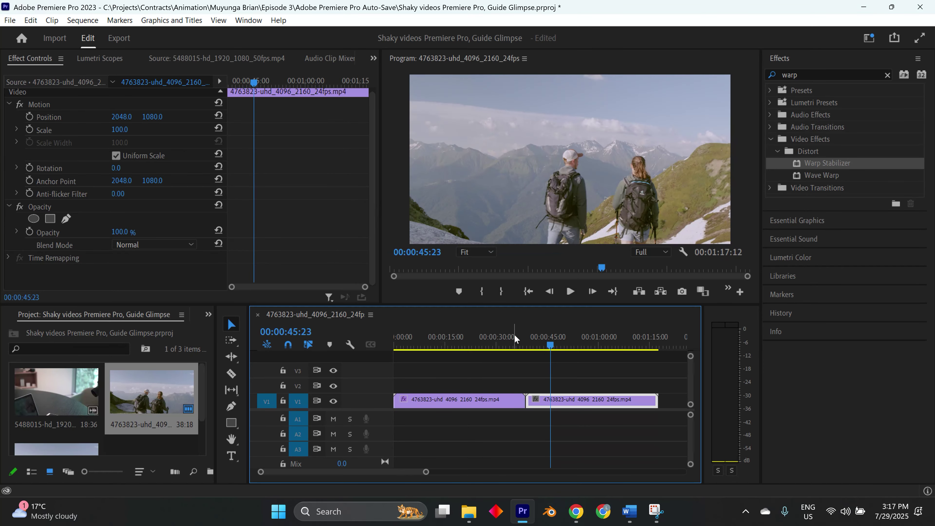
Step: Play back the sequence from its start to check the stabilized clip with auto-scaled framing
{"action": "key", "text": "Home"}
{"action": "key", "text": "space"}
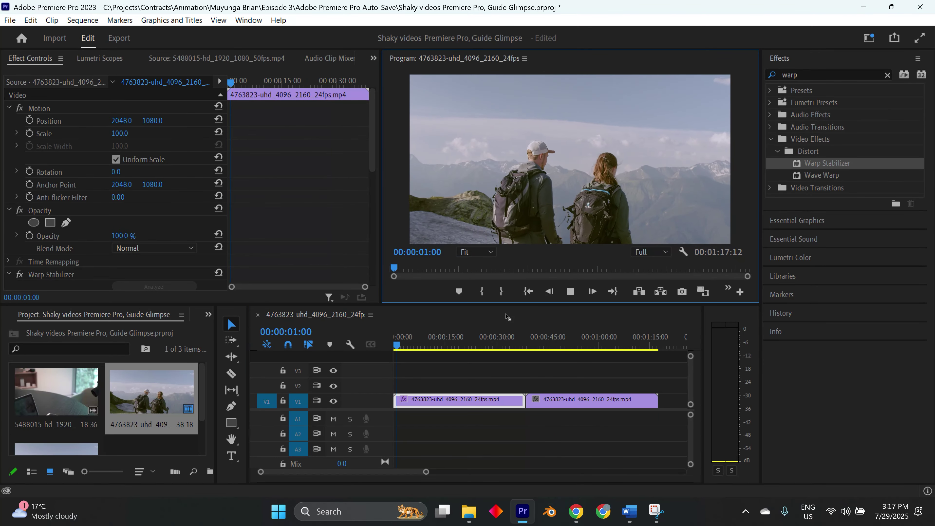